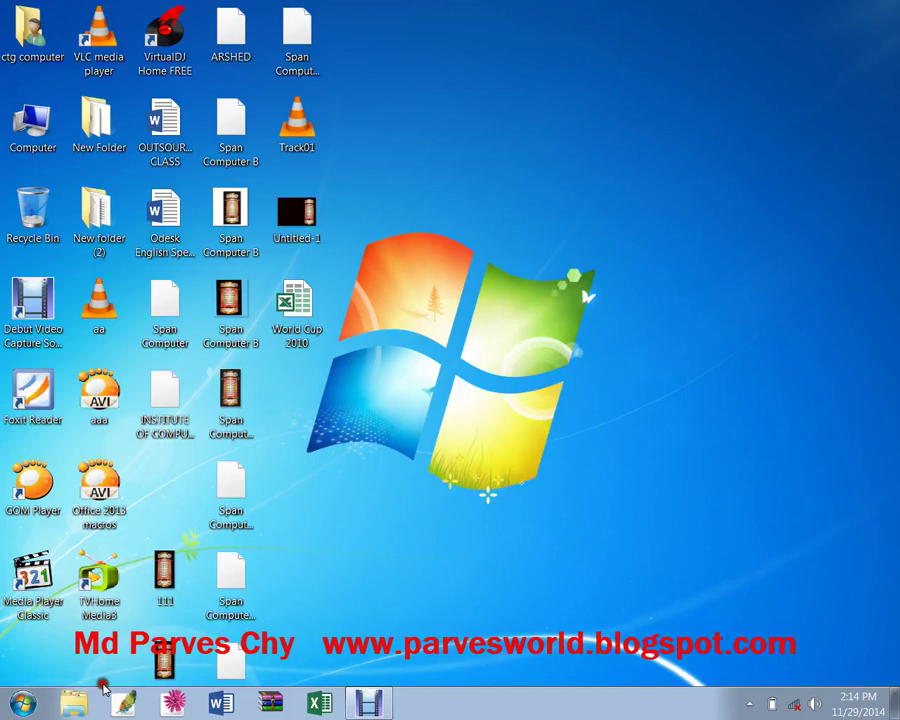
# Launch Word 2013 from the Start menu's Microsoft Office 2013 program group.
pyautogui.click(26, 704)
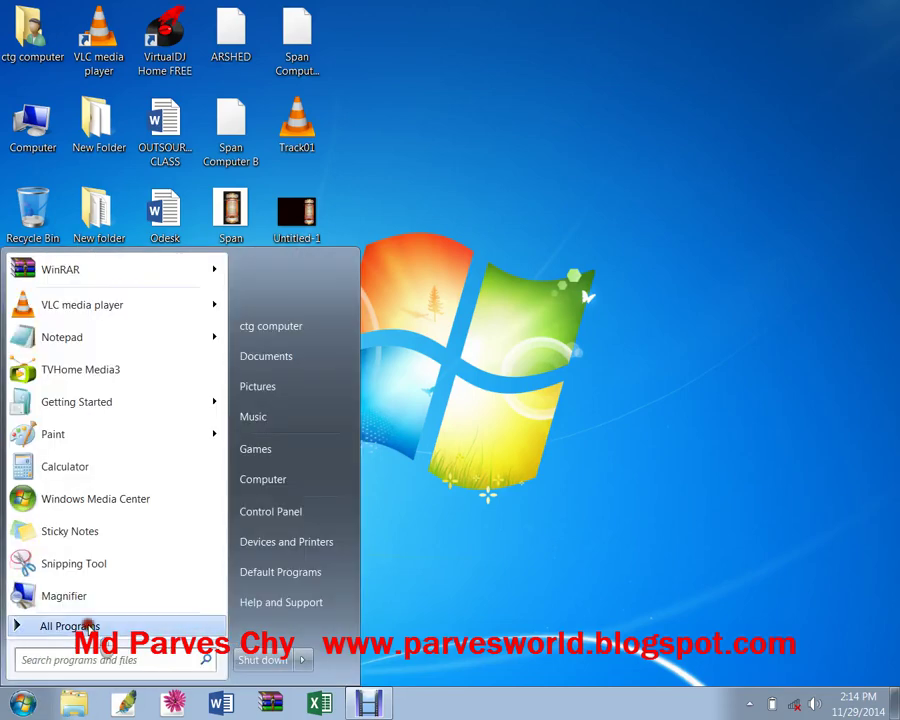
pyautogui.click(88, 622)
pyautogui.scroll(-2, 135, 437)
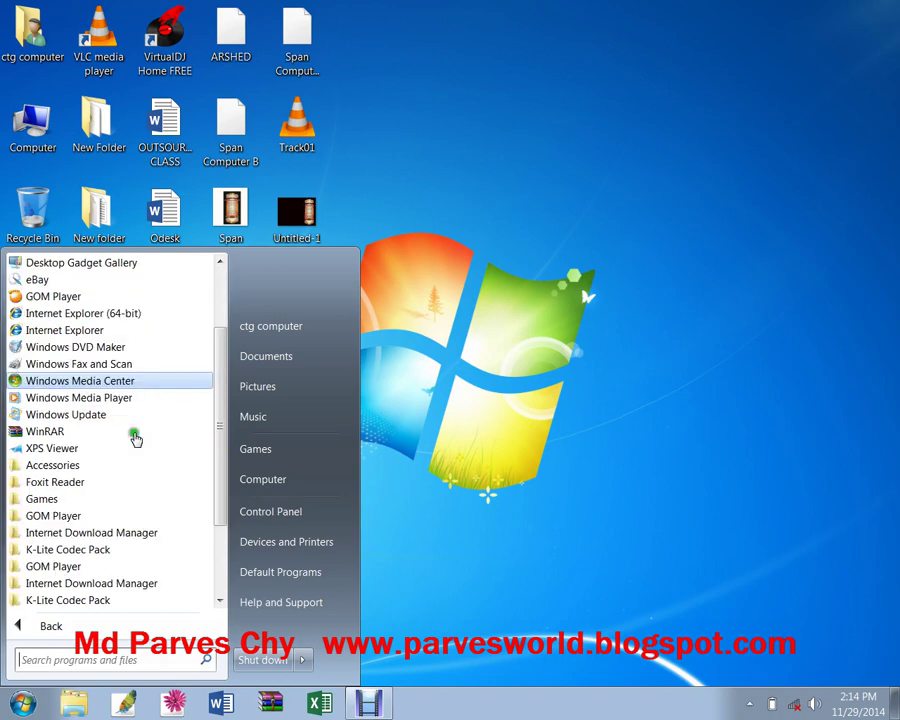
pyautogui.scroll(-1, 135, 437)
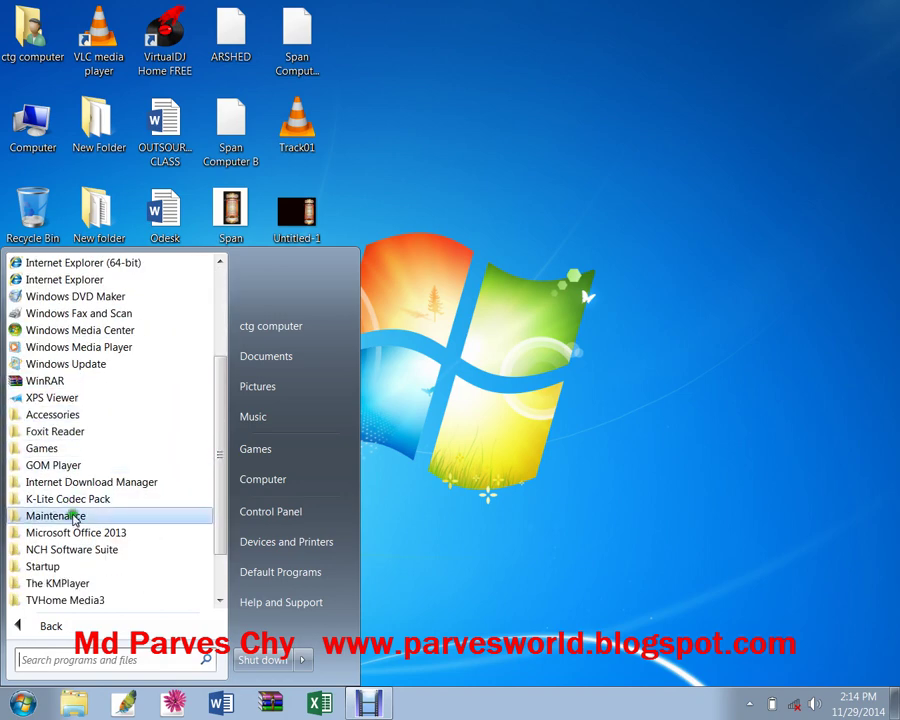
pyautogui.click(112, 532)
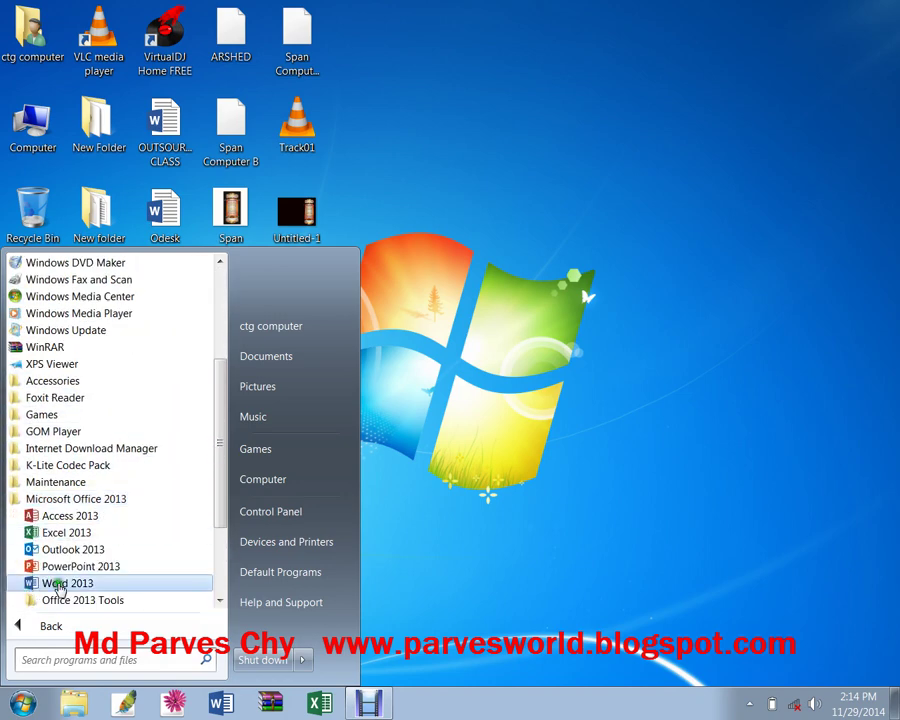
pyautogui.click(115, 585)
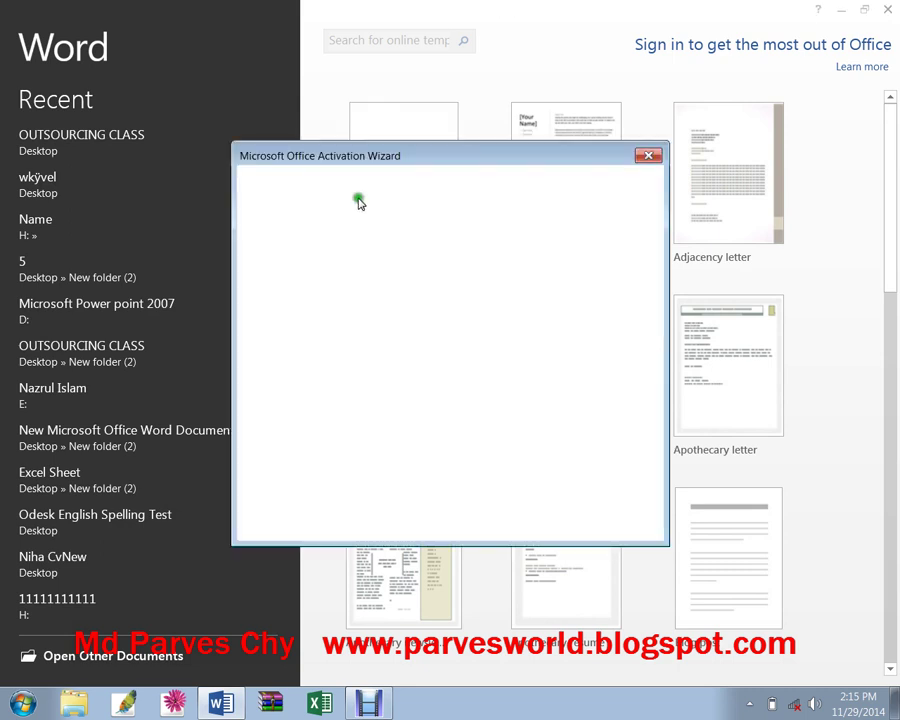
# Close the Office Activation Wizard and create a new Blank document.
pyautogui.click(630, 525)
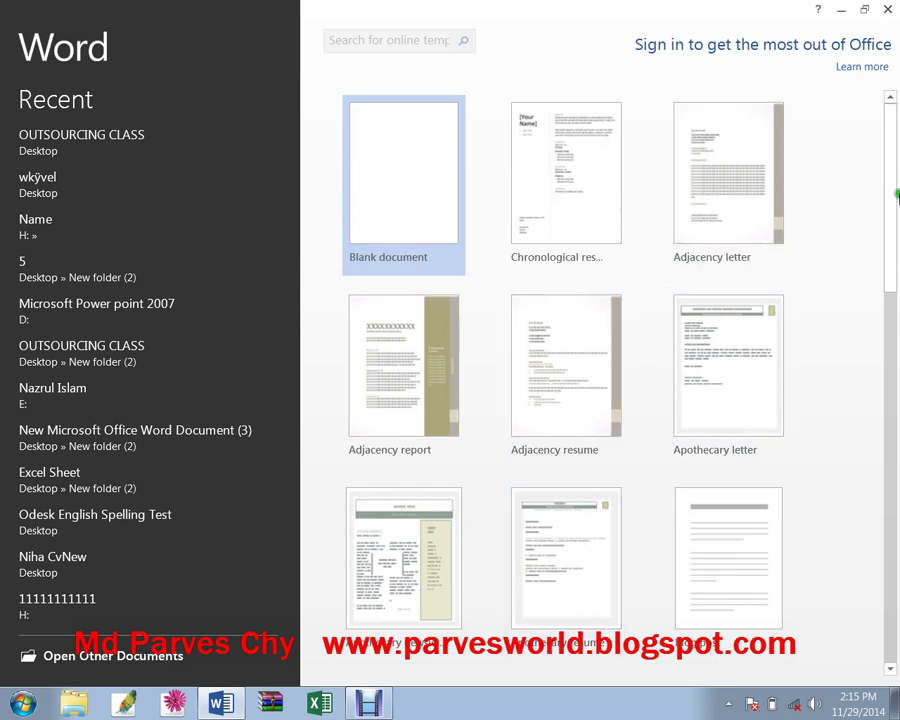
pyautogui.moveTo(893, 170)
pyautogui.mouseDown()
pyautogui.moveTo(868, 452)
pyautogui.moveTo(893, 555)
pyautogui.moveTo(889, 120)
pyautogui.mouseUp()
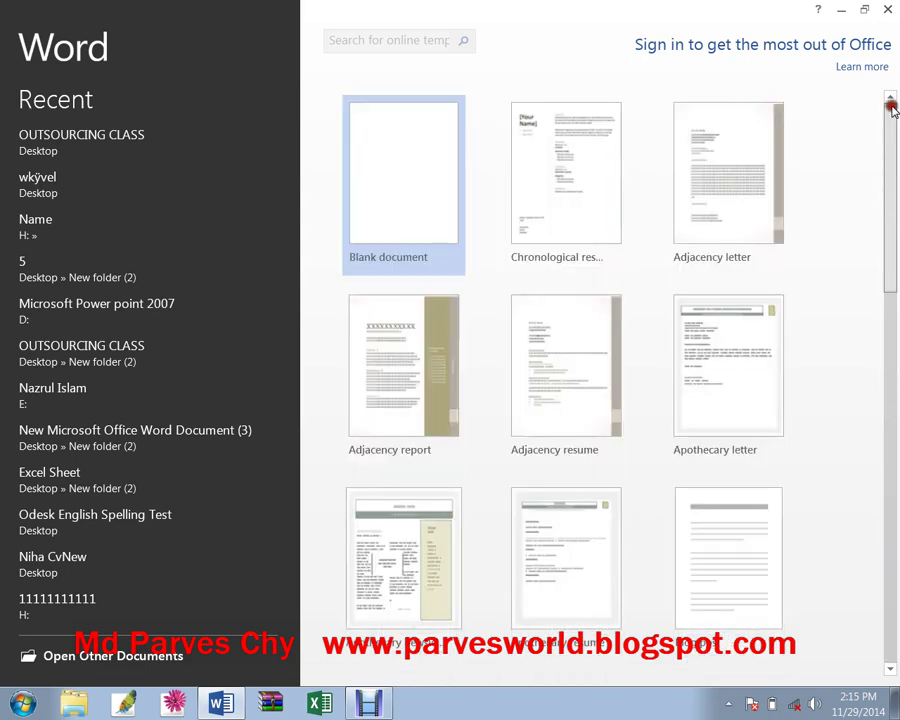
pyautogui.click(400, 183)
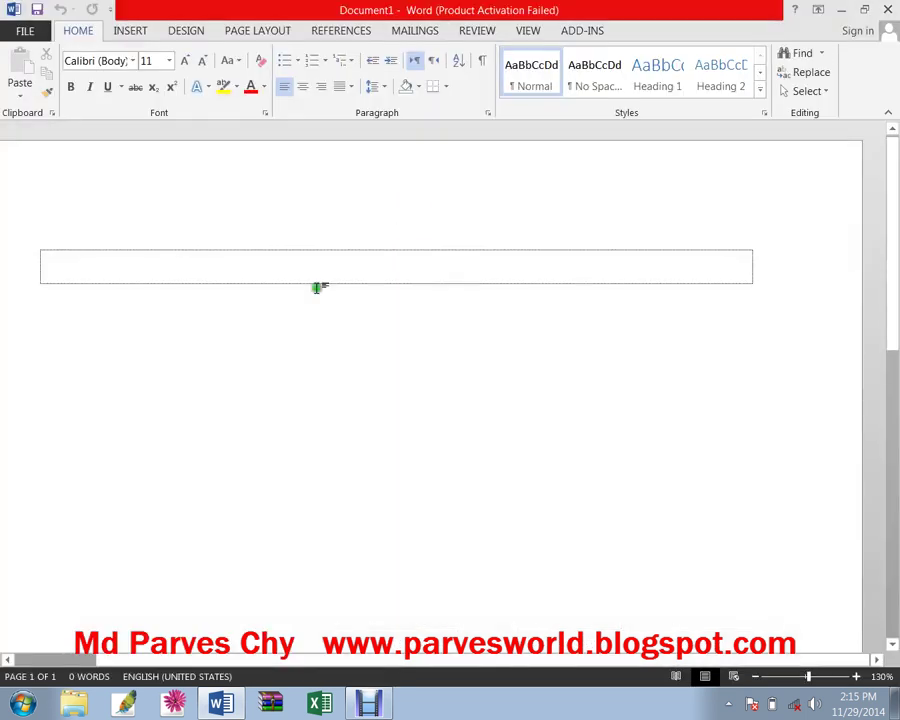
# Set SutonnyMJ as the Latin text font for the text box in the Font dialog.
pyautogui.click(266, 270)
pyautogui.click(277, 279)
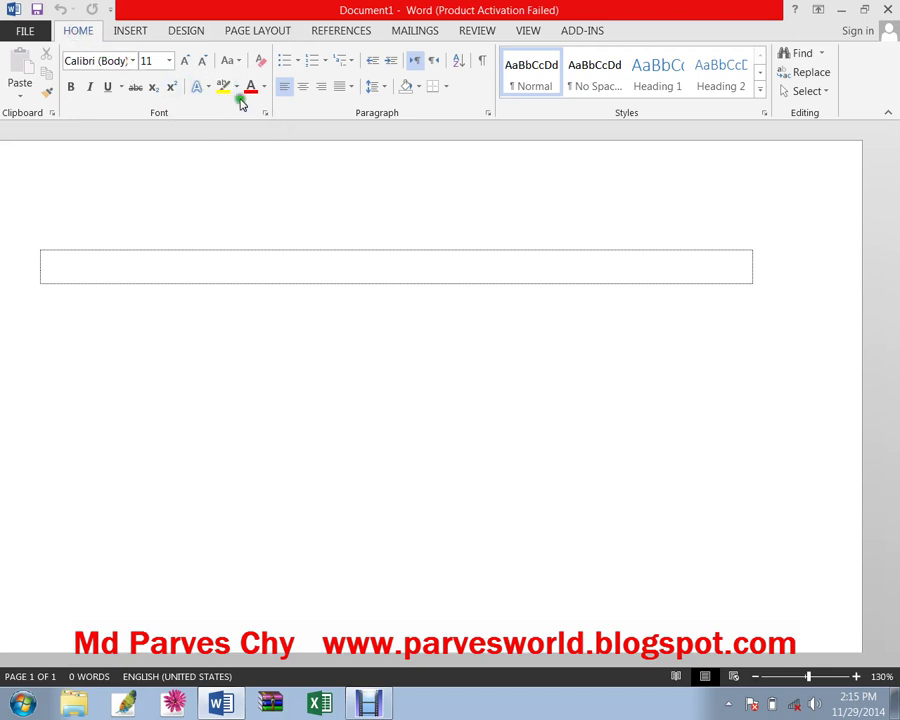
pyautogui.click(265, 113)
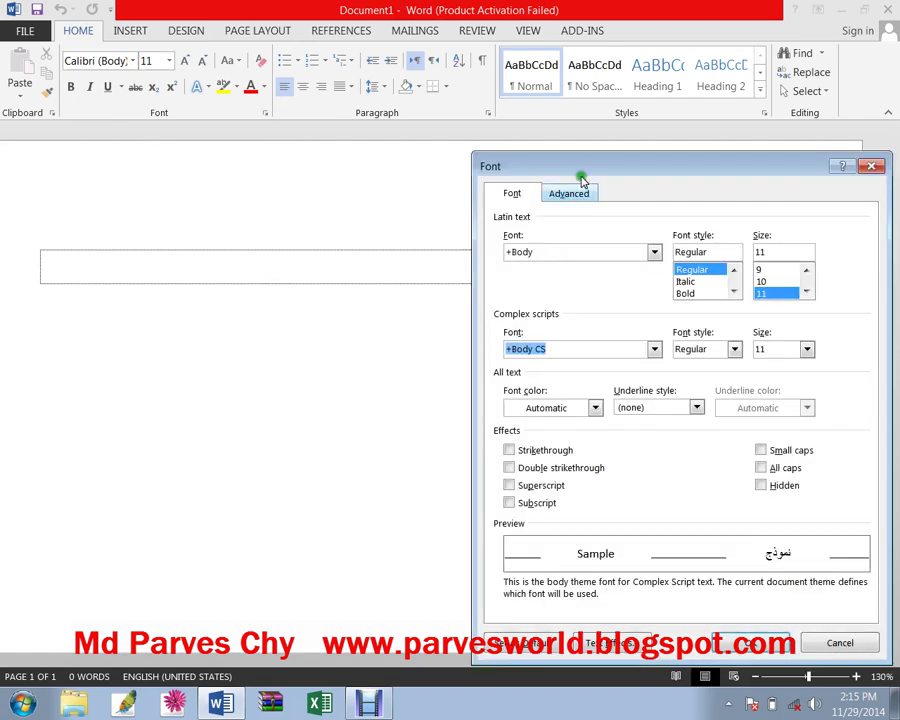
pyautogui.moveTo(584, 167); pyautogui.dragTo(478, 83)
pyautogui.click(432, 168)
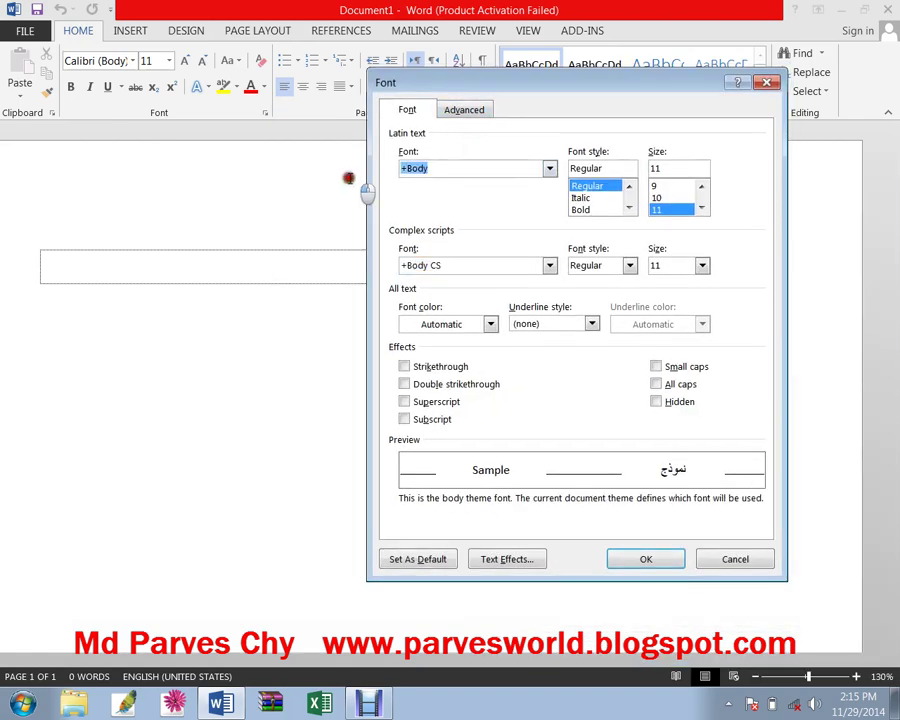
pyautogui.write('sut')
pyautogui.click(549, 168)
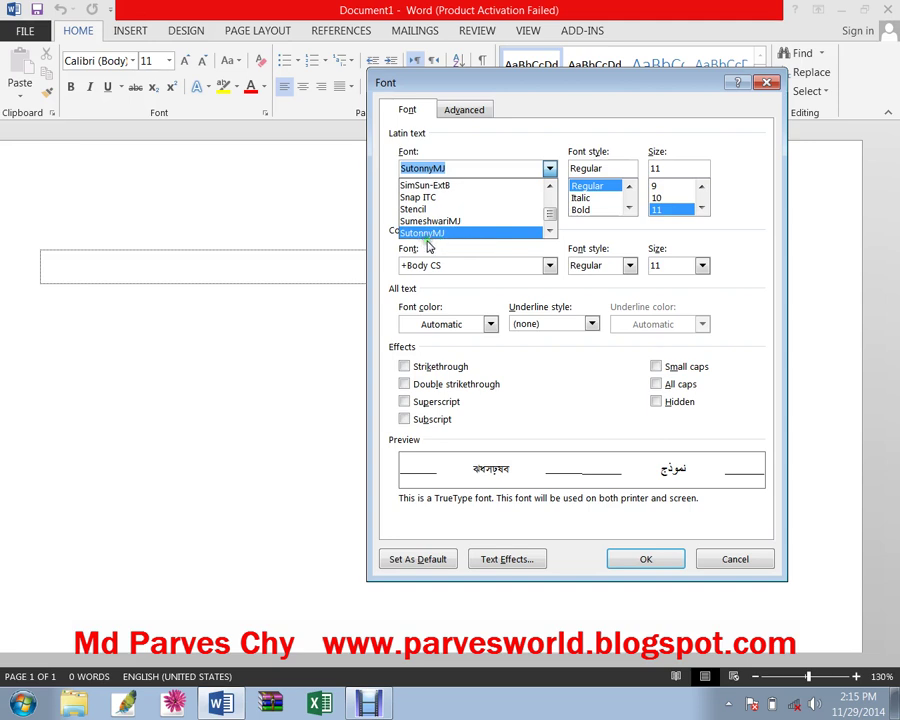
pyautogui.click(434, 236)
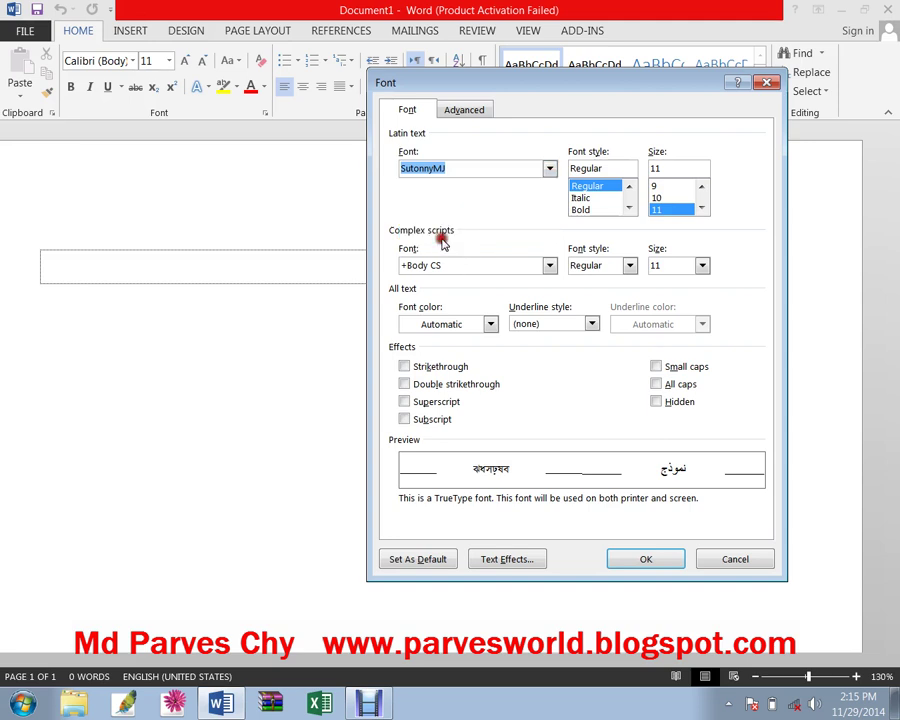
pyautogui.click(428, 168)
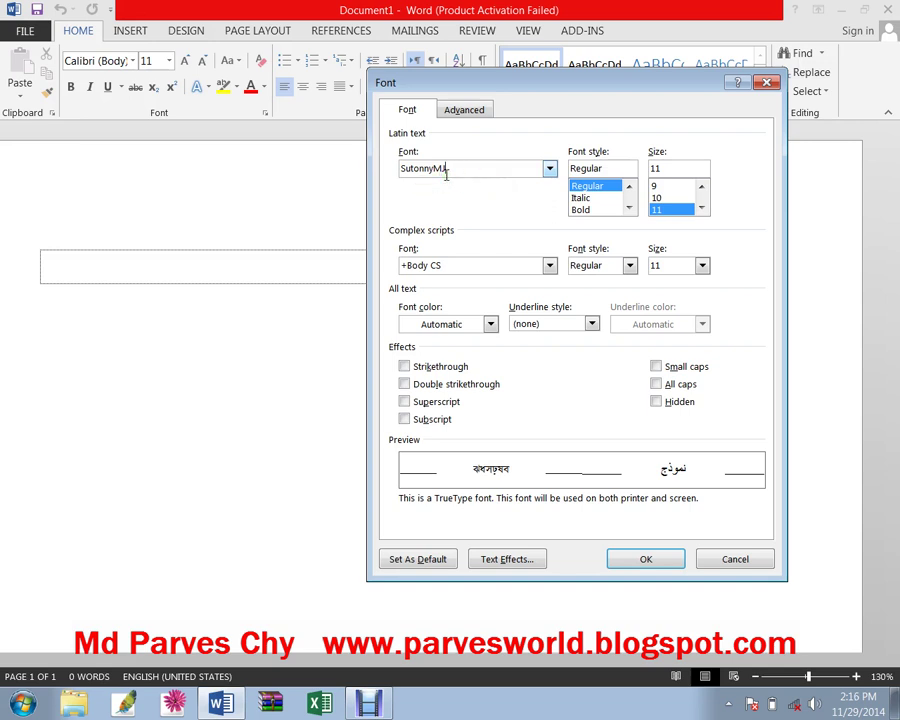
pyautogui.click(641, 559)
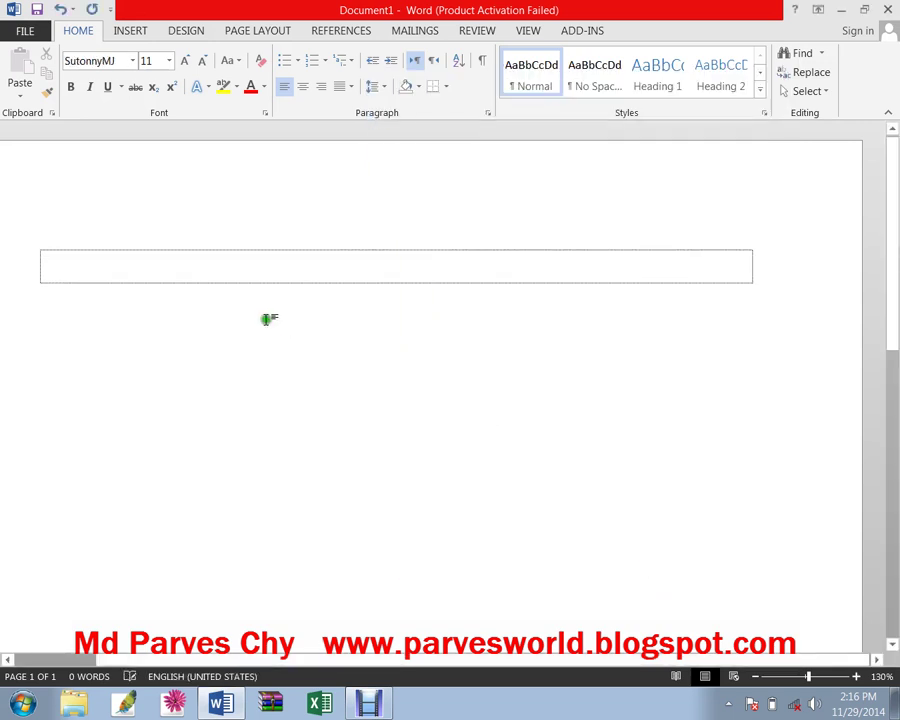
# Zoom the page to 89% and place the cursor inside the text box.
pyautogui.click(801, 677)
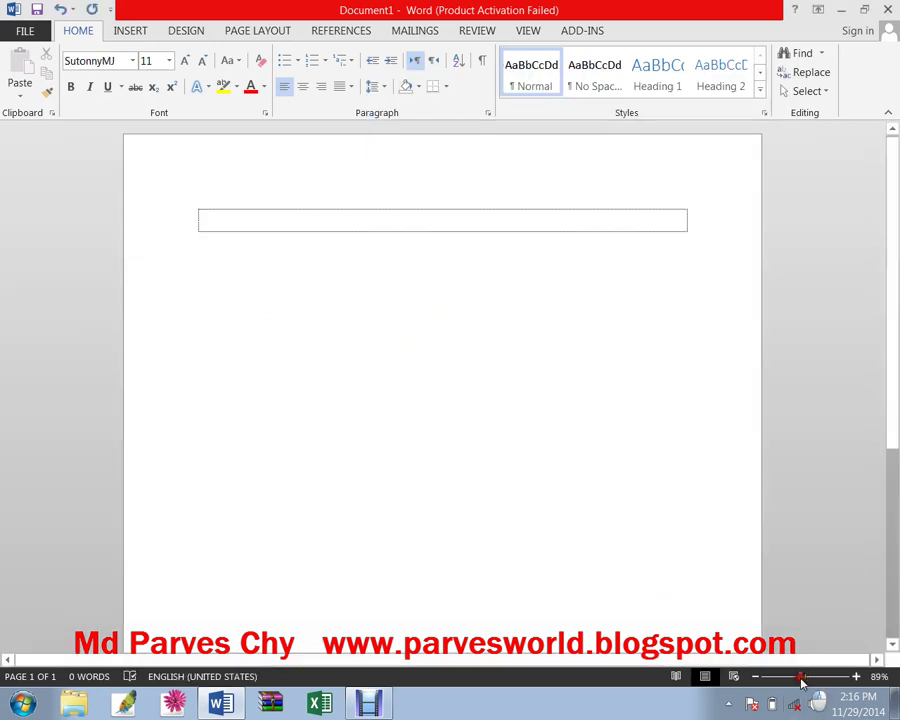
pyautogui.click(209, 224)
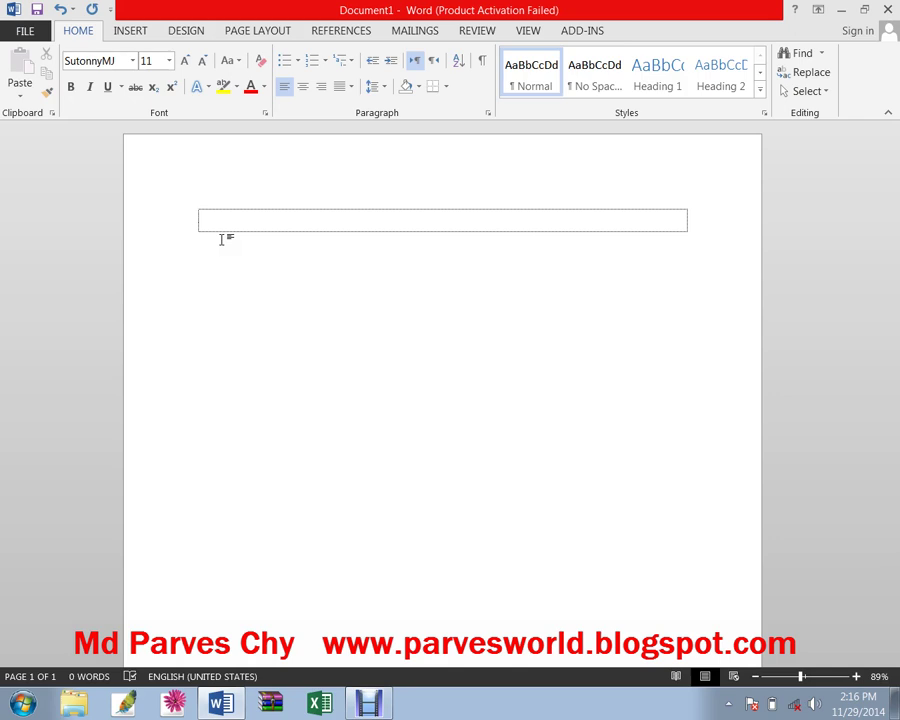
# Type the first SutonnyMJ letters and enlarge them to font size 90.
pyautogui.write('K')
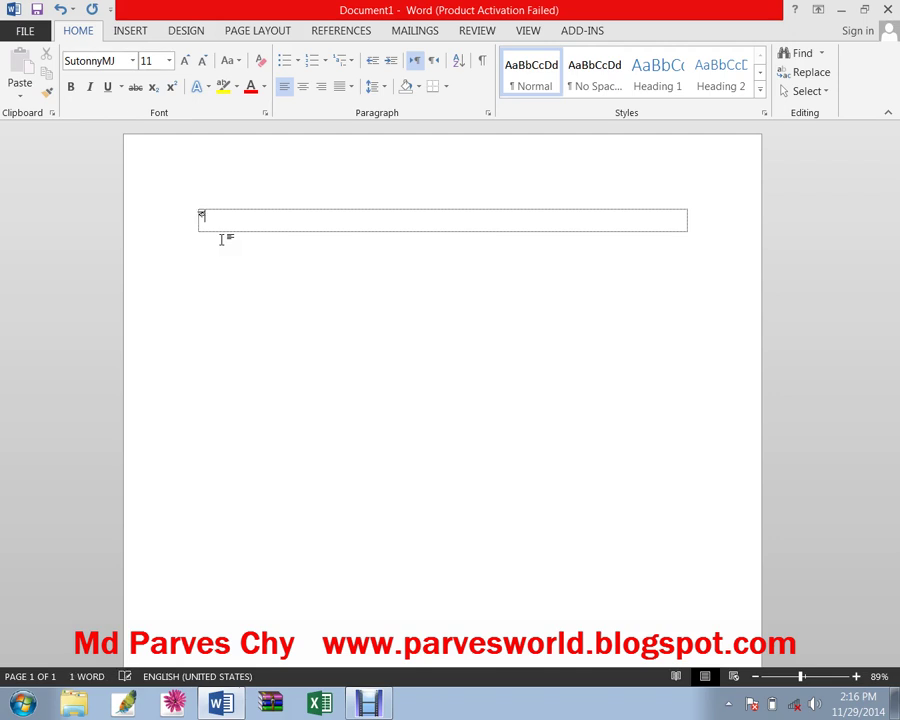
pyautogui.write('KKK')
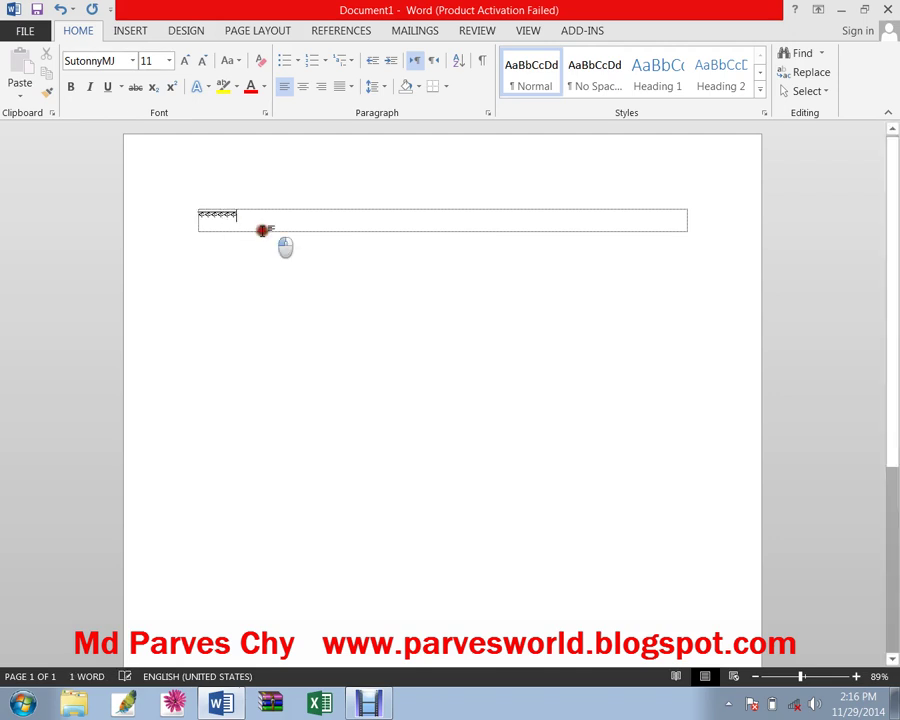
pyautogui.moveTo(262, 226); pyautogui.dragTo(198, 220)
pyautogui.tripleClick(184, 62)
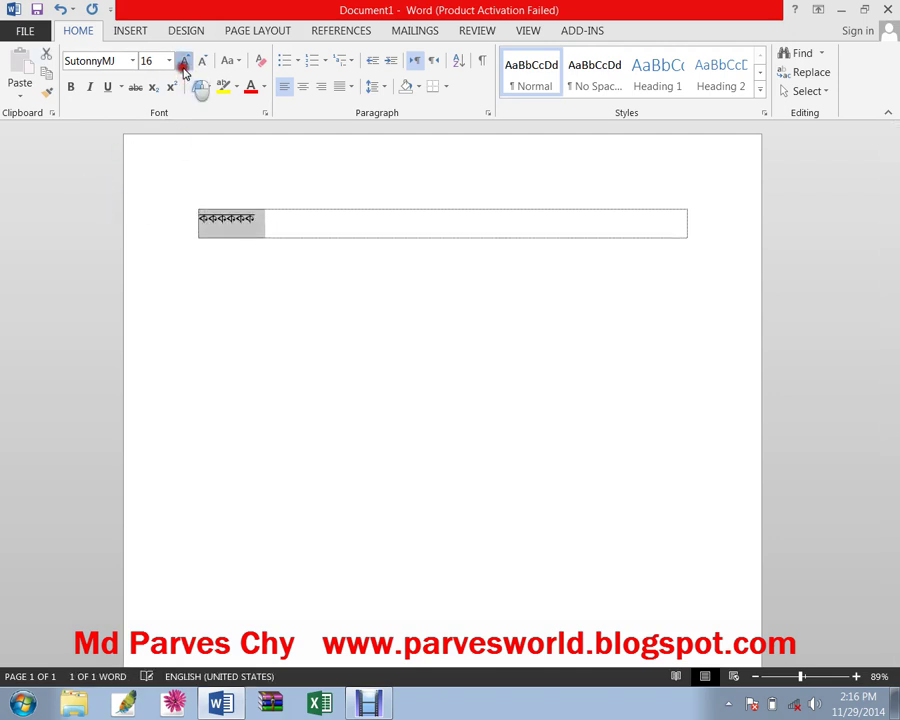
pyautogui.doubleClick(184, 62)
pyautogui.doubleClick(184, 62)
pyautogui.tripleClick(184, 62)
pyautogui.tripleClick(184, 62)
pyautogui.click(184, 62)
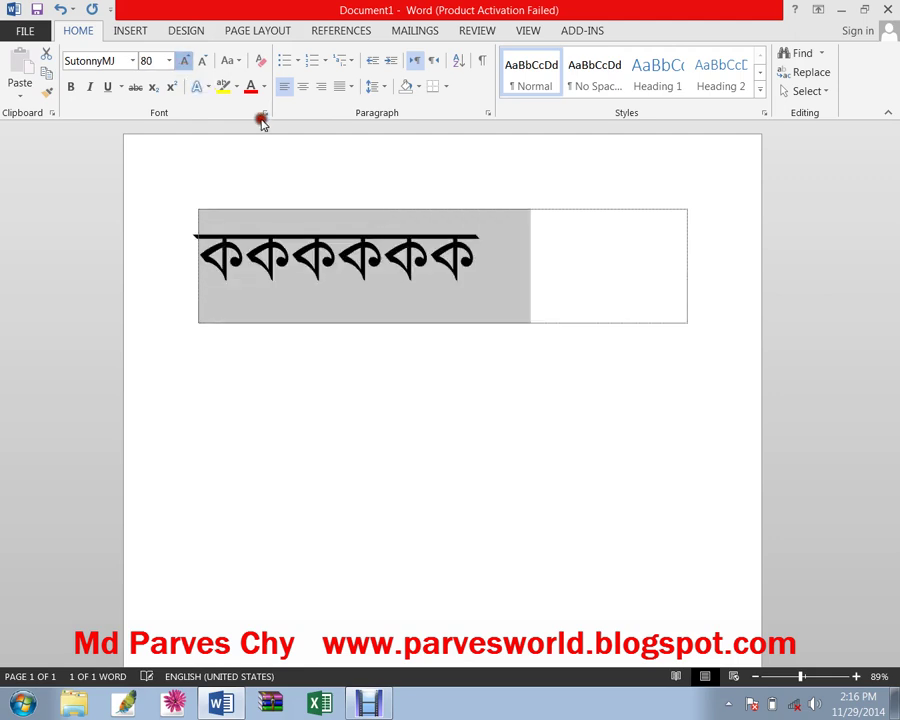
pyautogui.click(567, 293)
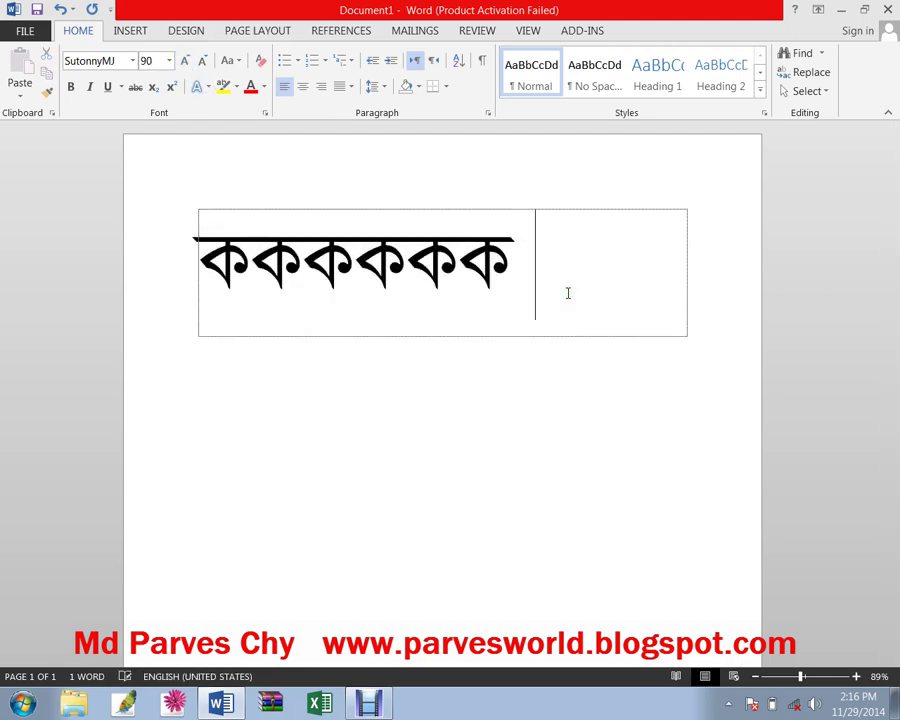
# Extend line three, add a fourth line 'কবআ', and select lines two to four.
pyautogui.write('eeeeK')
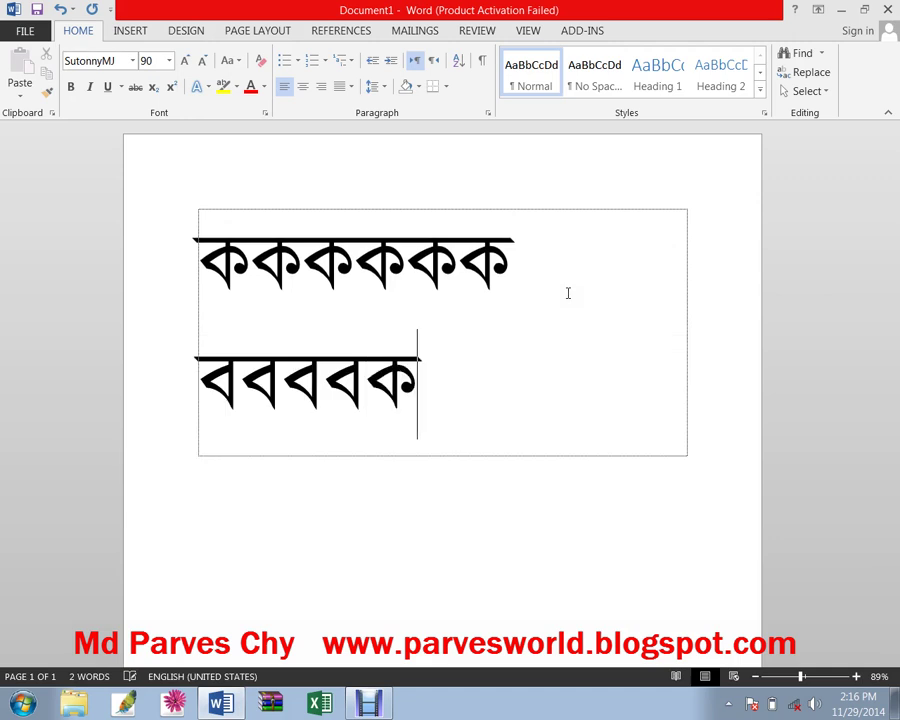
pyautogui.write('KKK')
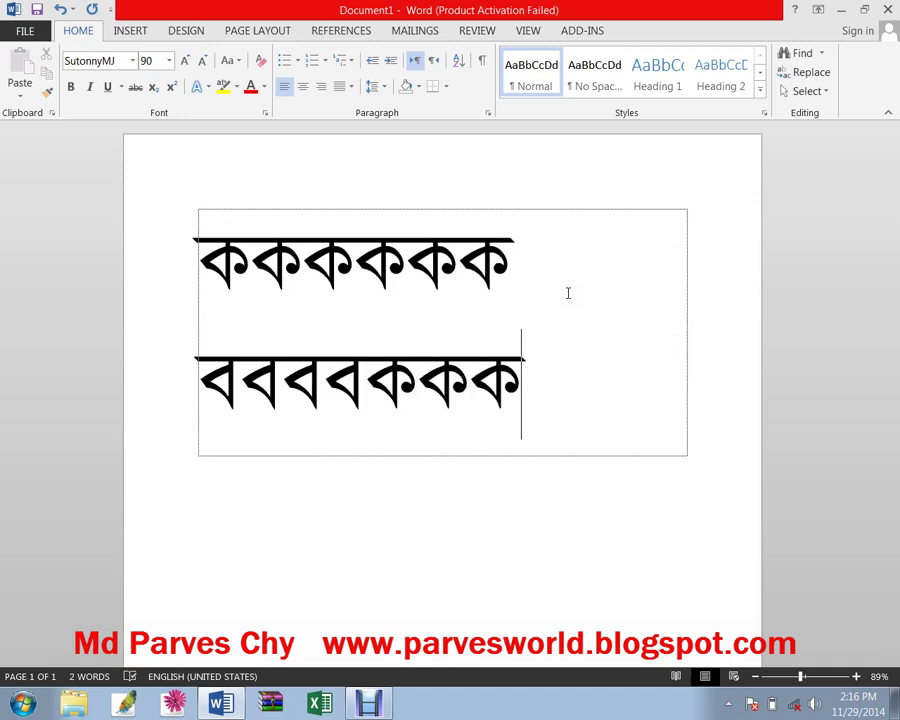
pyautogui.write('jjj')
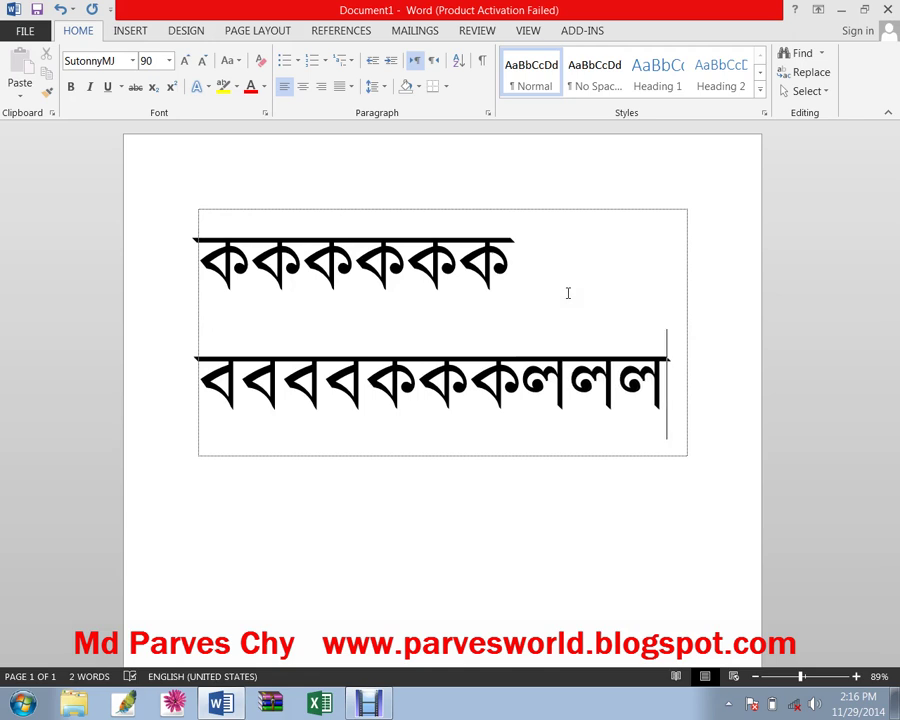
pyautogui.press('Return')
pyautogui.write('jjjjjj')
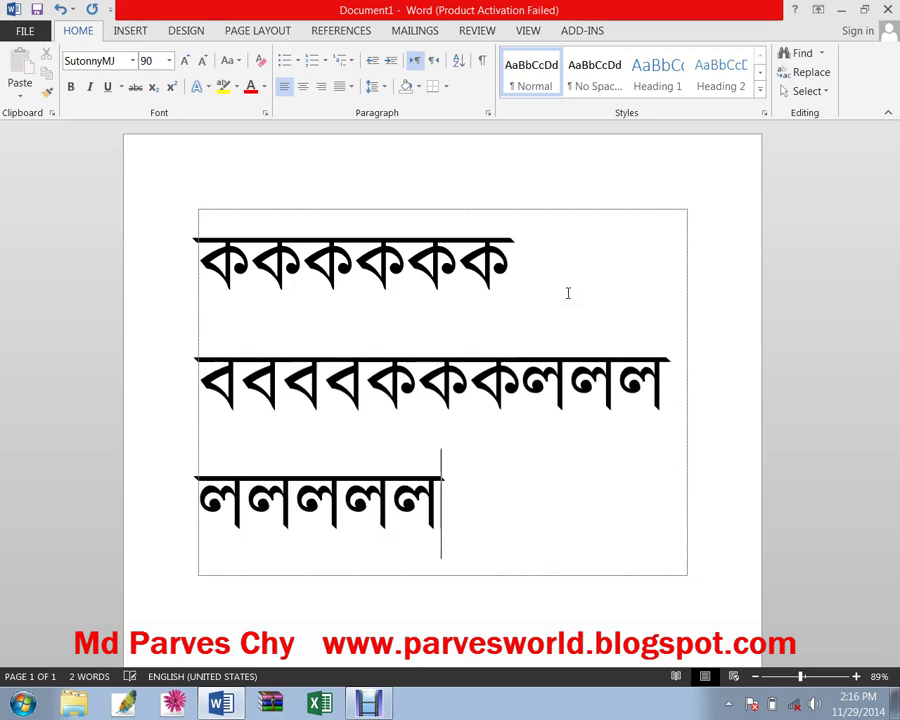
pyautogui.write('www')
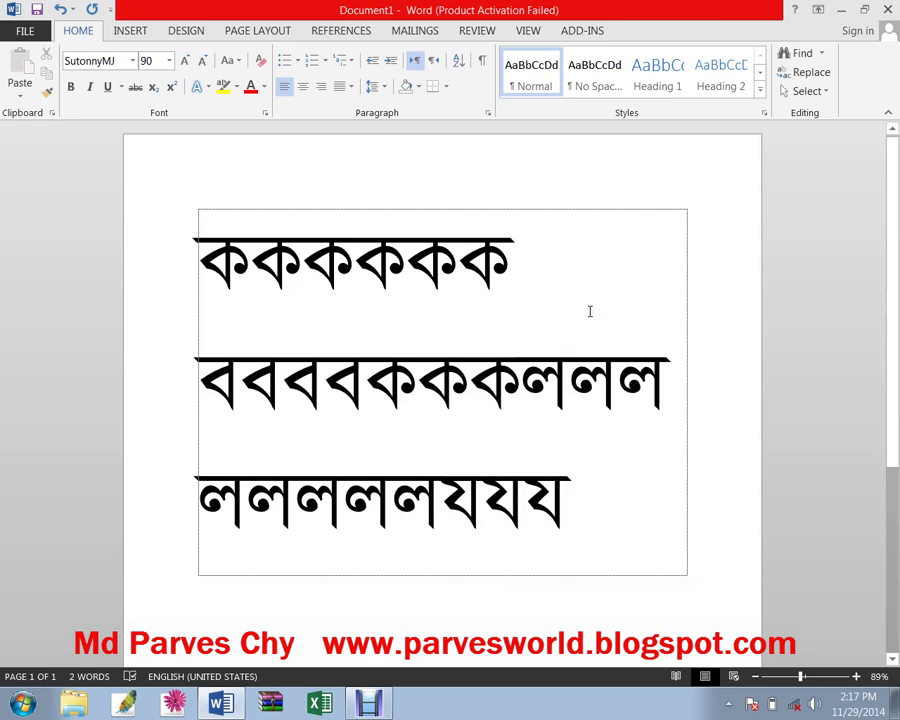
pyautogui.write('কক')
pyautogui.press('Return')
pyautogui.write('কব')
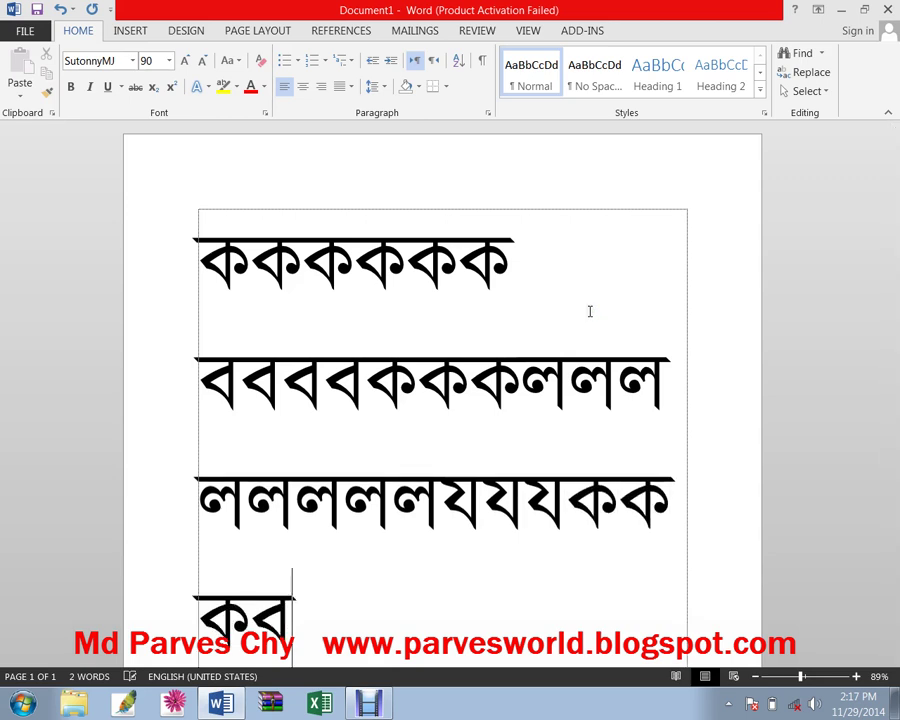
pyautogui.write('আ')
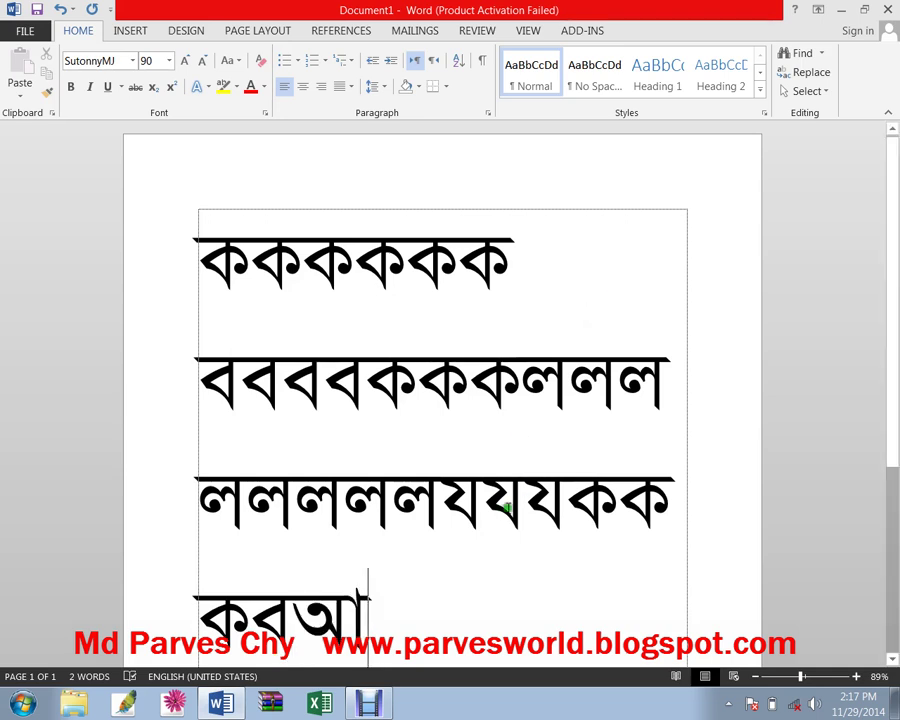
pyautogui.moveTo(370, 612); pyautogui.dragTo(201, 393)
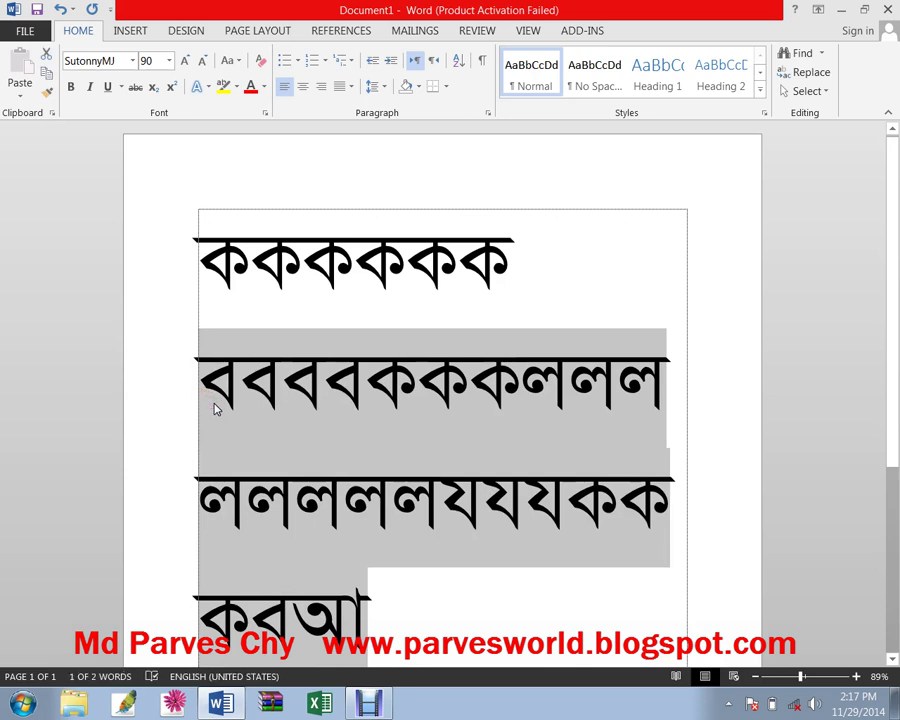
# Delete lines two to four, then the remaining first line, leaving the text box empty.
pyautogui.press('Delete')
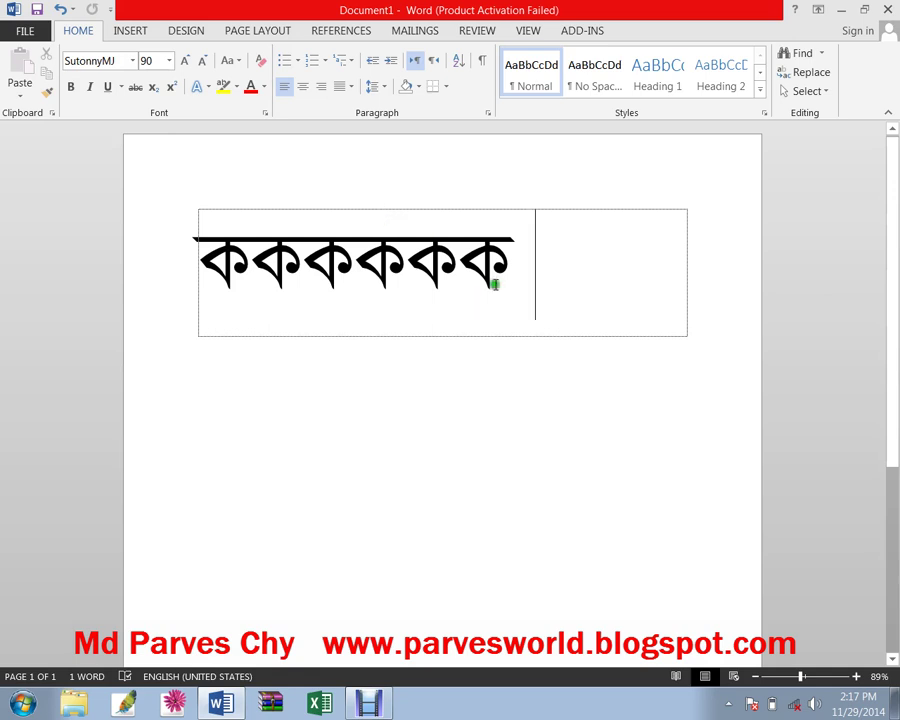
pyautogui.moveTo(616, 271); pyautogui.dragTo(132, 236)
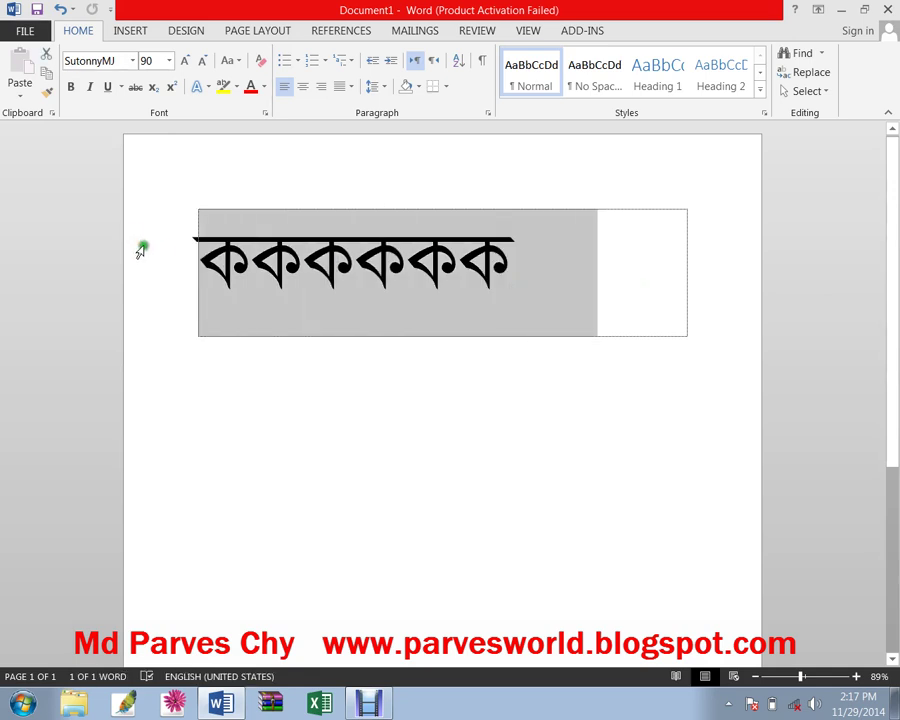
pyautogui.press('Delete')
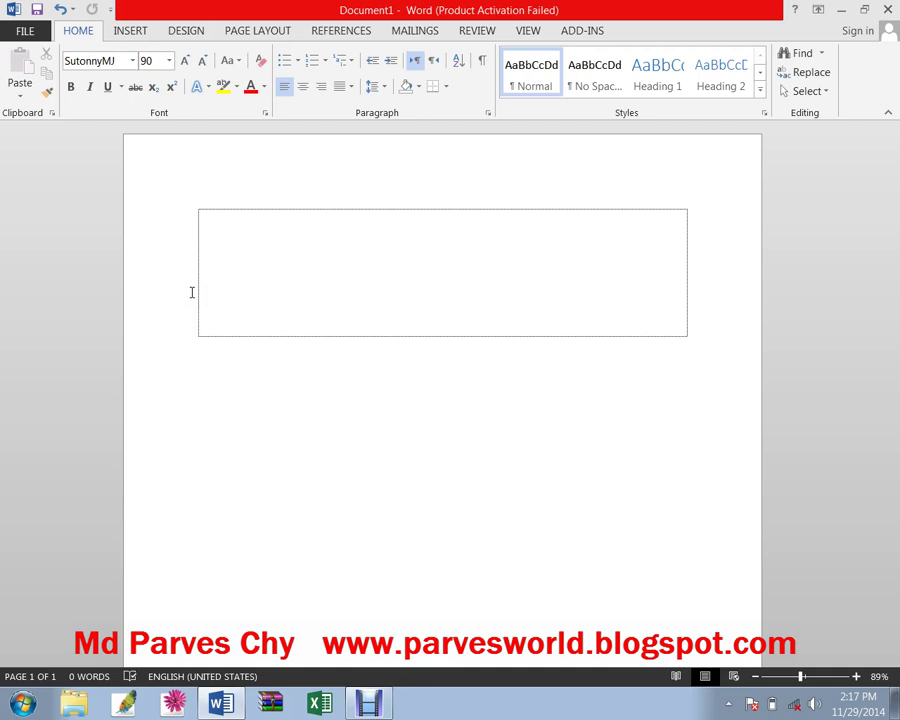
pyautogui.click(192, 293)
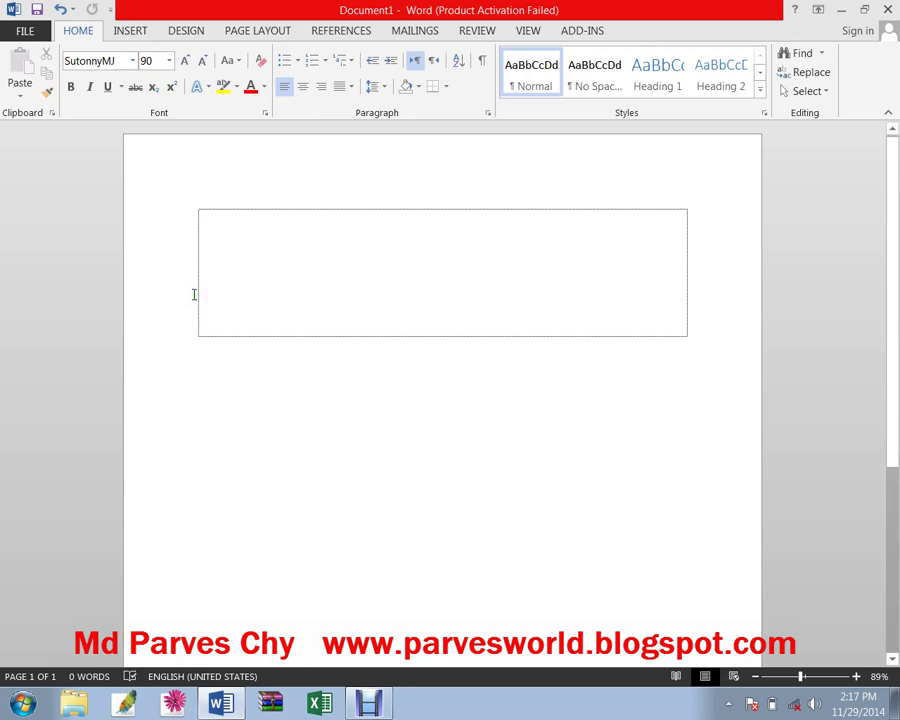
# Type a size-90 অ (A in SutonnyMJ) followed by a separate া sign.
pyautogui.click(194, 294)
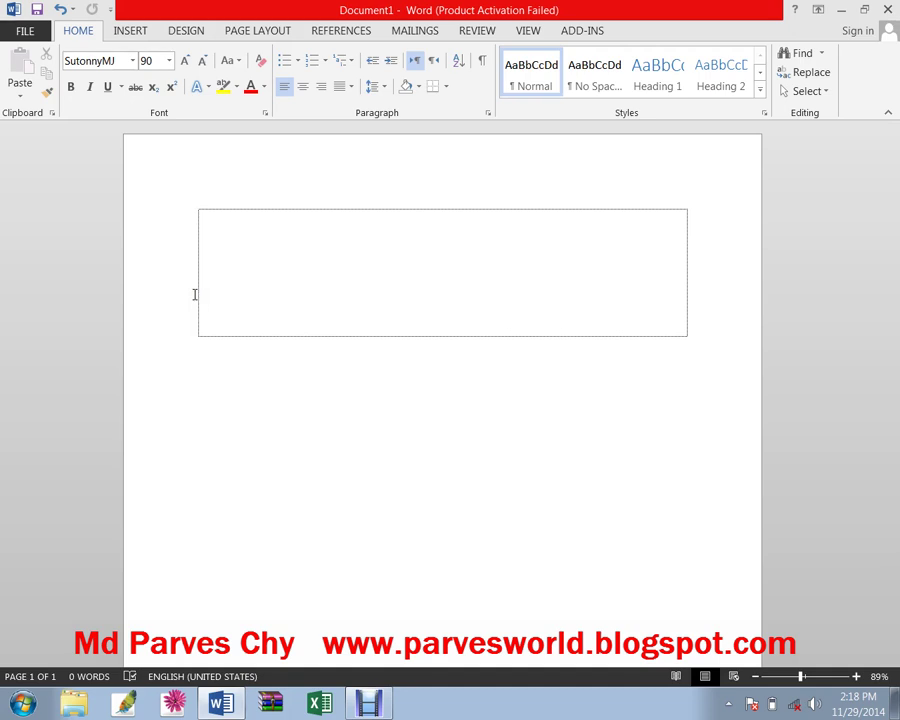
pyautogui.write('A')
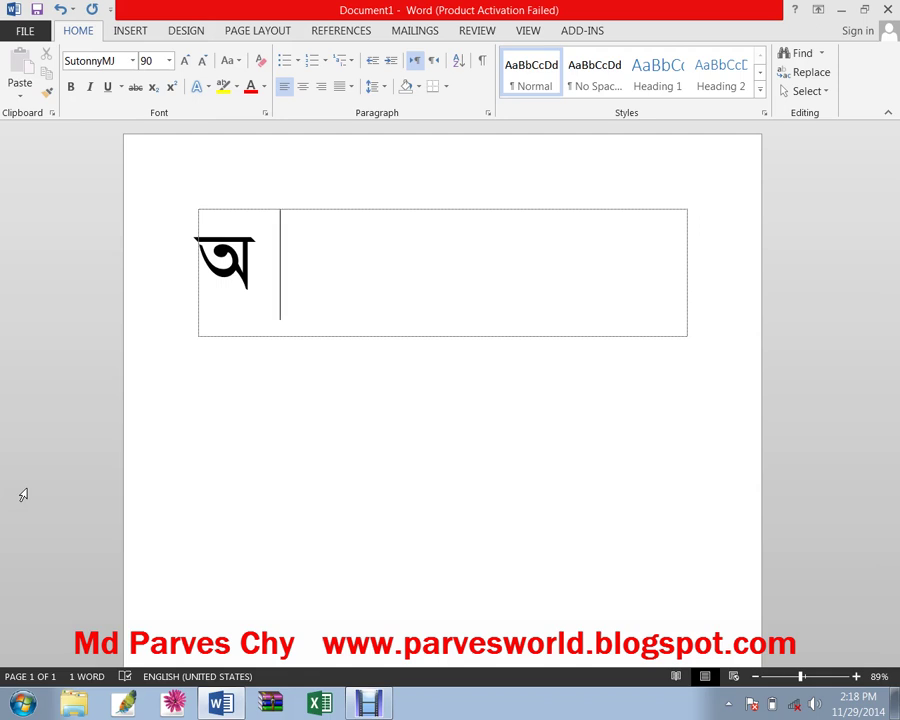
pyautogui.write('া')
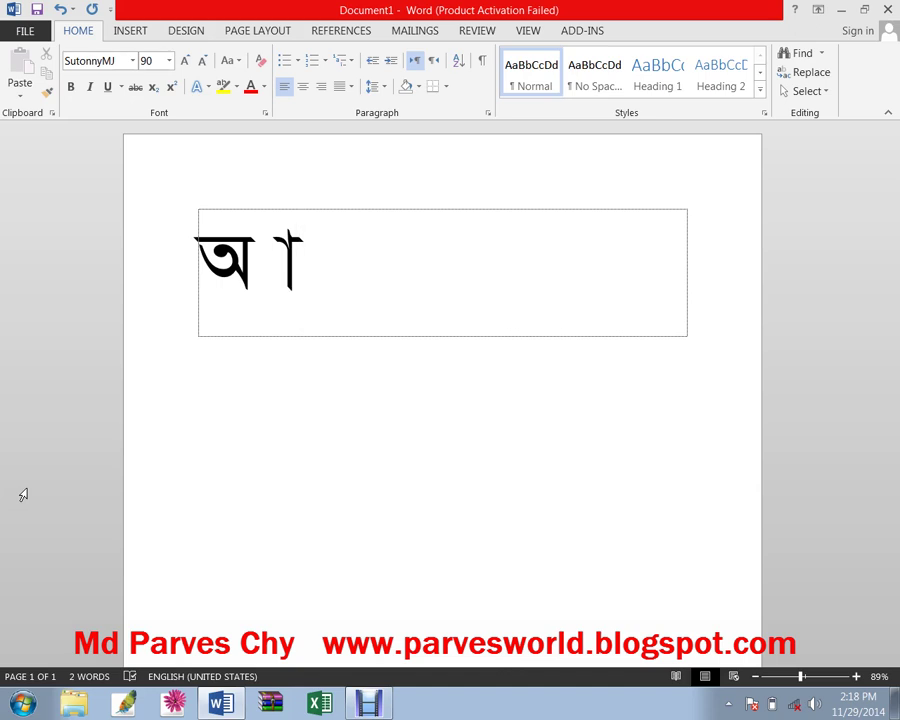
# Type the first line of SutonnyMJ Bengali vowels starting with আ.
pyautogui.click(26, 493)
pyautogui.write('Av')
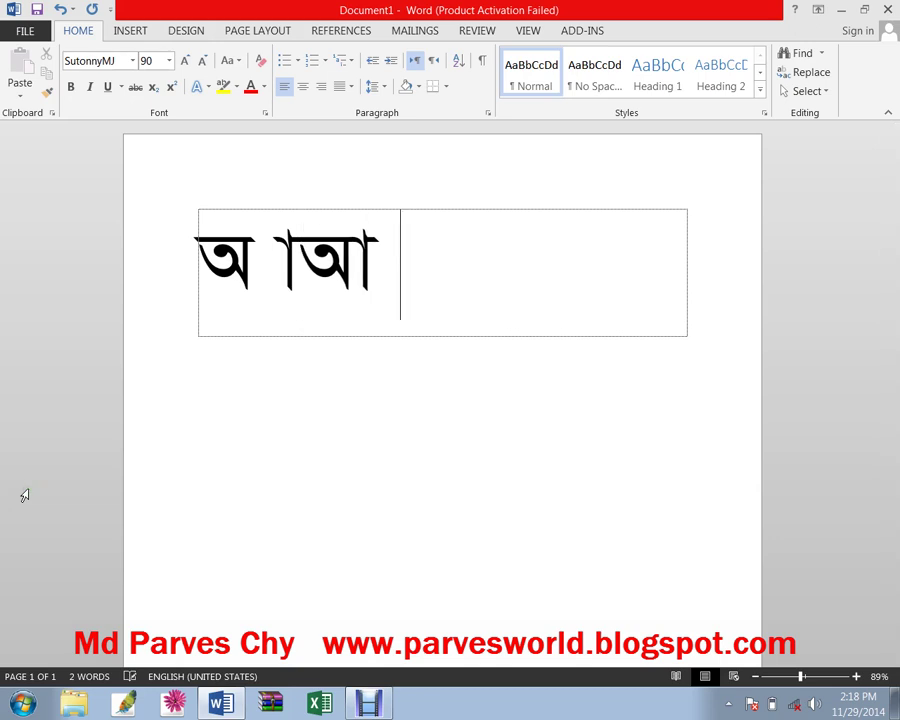
pyautogui.write(' &')
pyautogui.write('d')
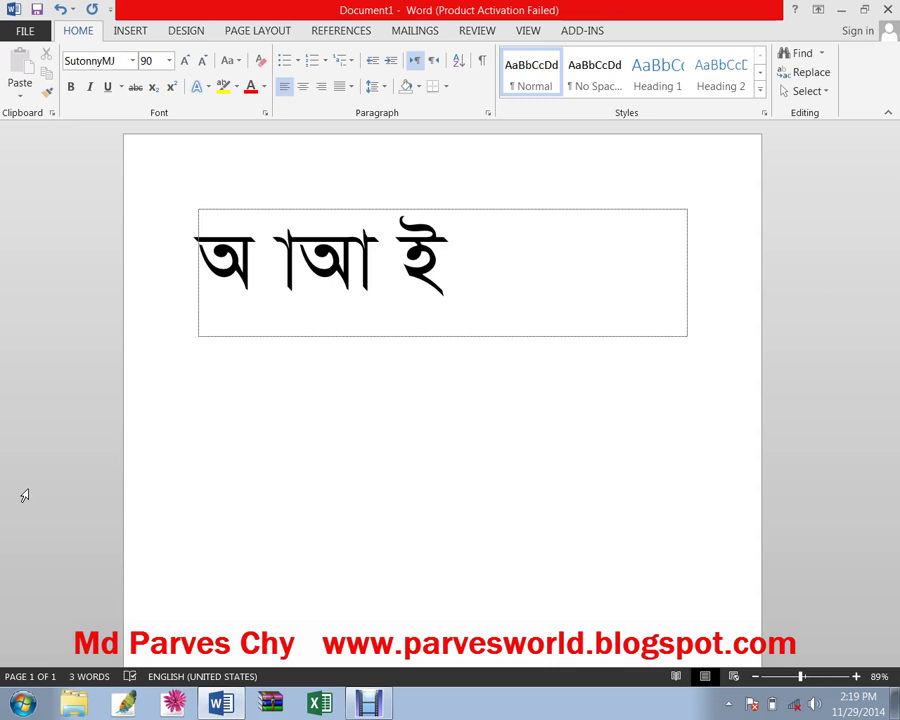
pyautogui.write('g')
pyautogui.write('D')
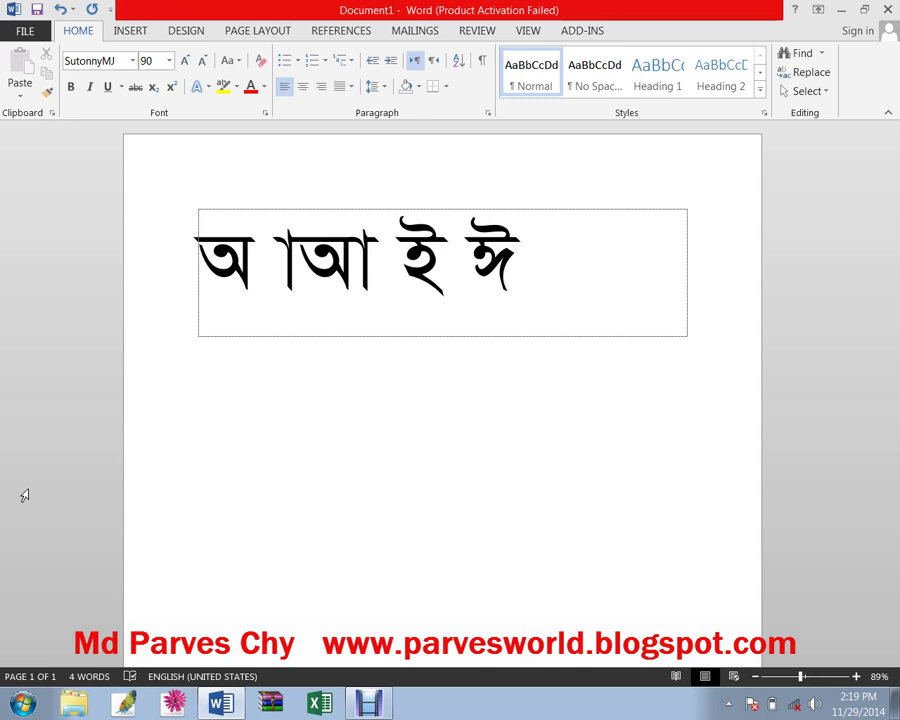
pyautogui.write('g')
pyautogui.write('s')
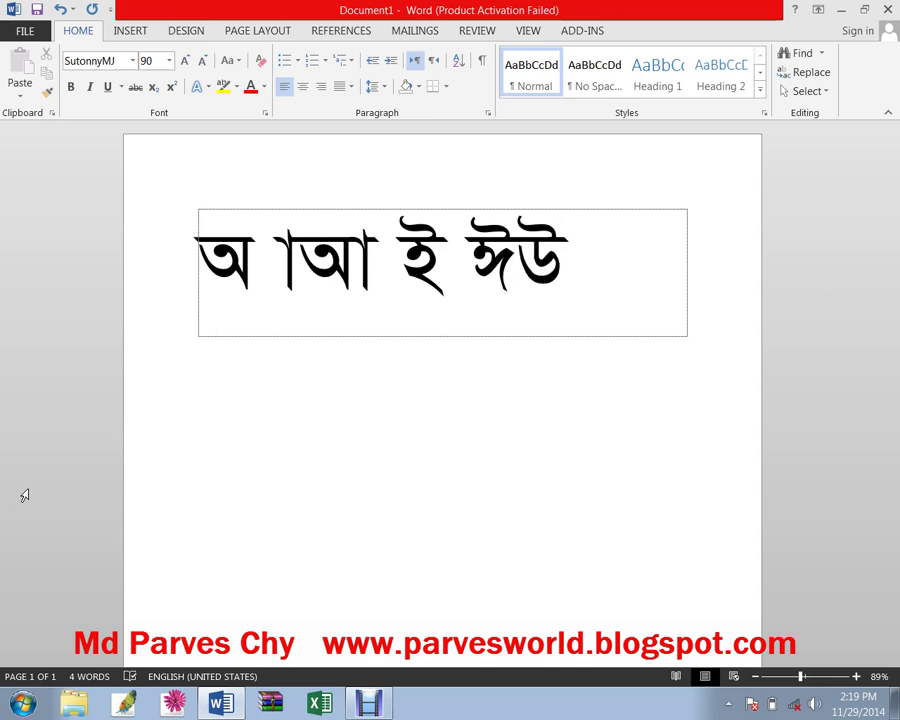
pyautogui.write('g')
pyautogui.write('s')
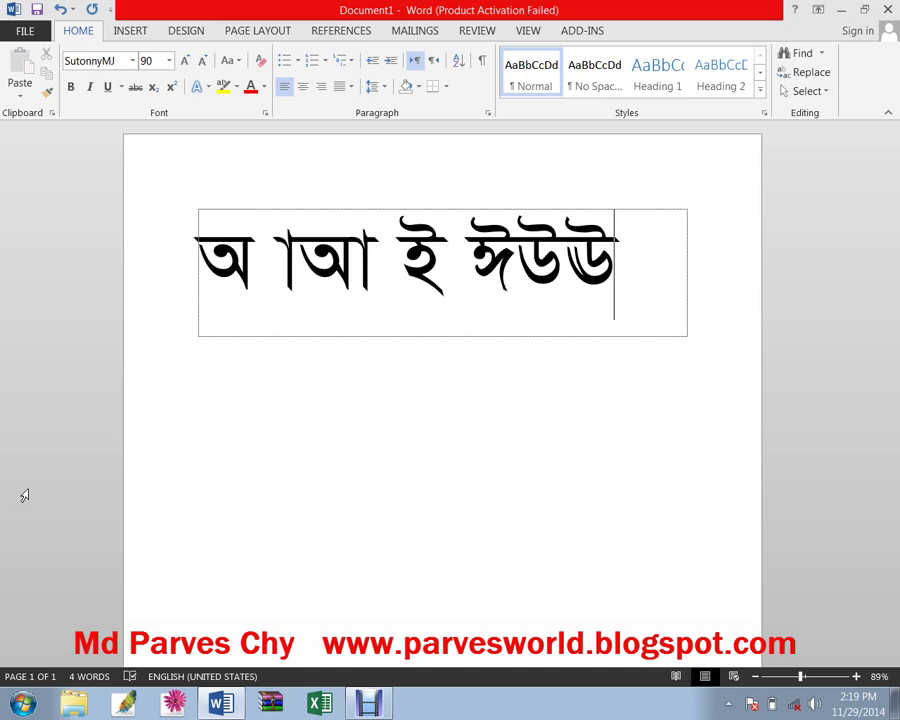
pyautogui.write('&')
pyautogui.write('c')
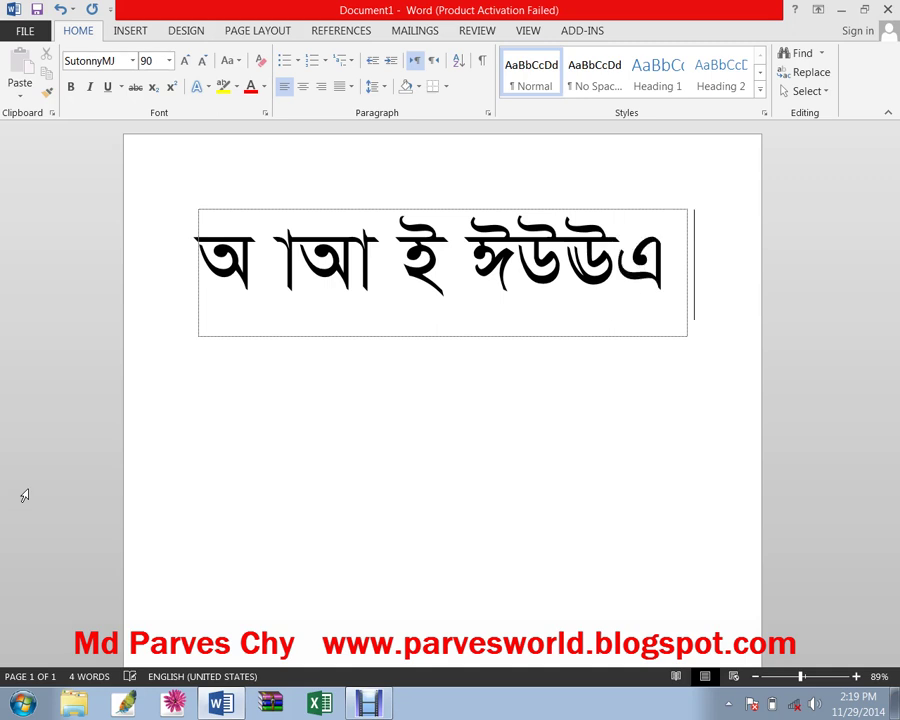
# Add a second line with ঐ, ও and ঔ, removing stray marks, then type ঋ.
pyautogui.press('Return')
pyautogui.write('&')
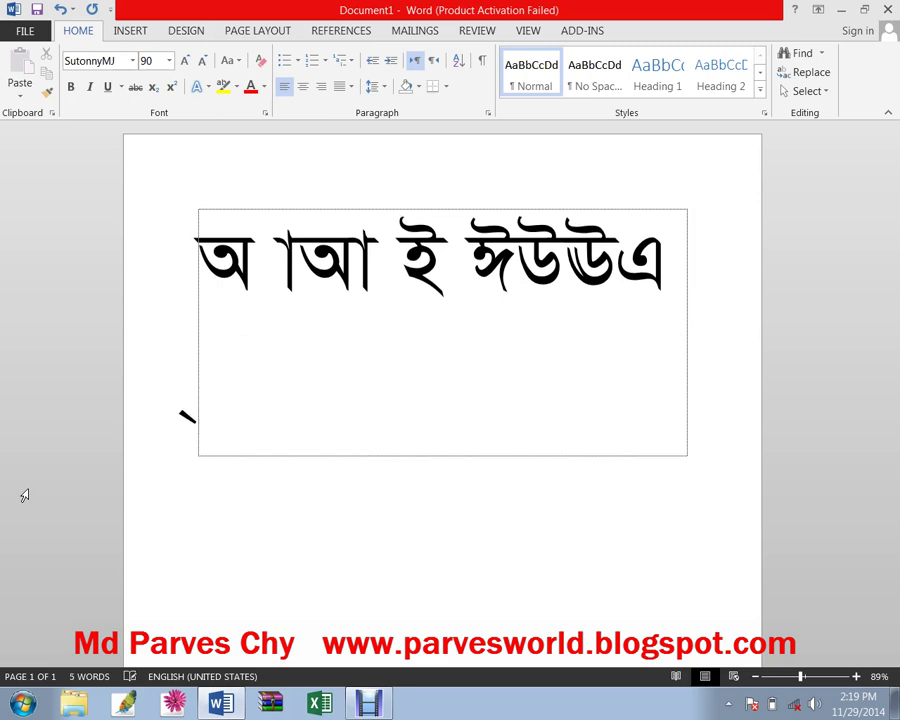
pyautogui.write('C')
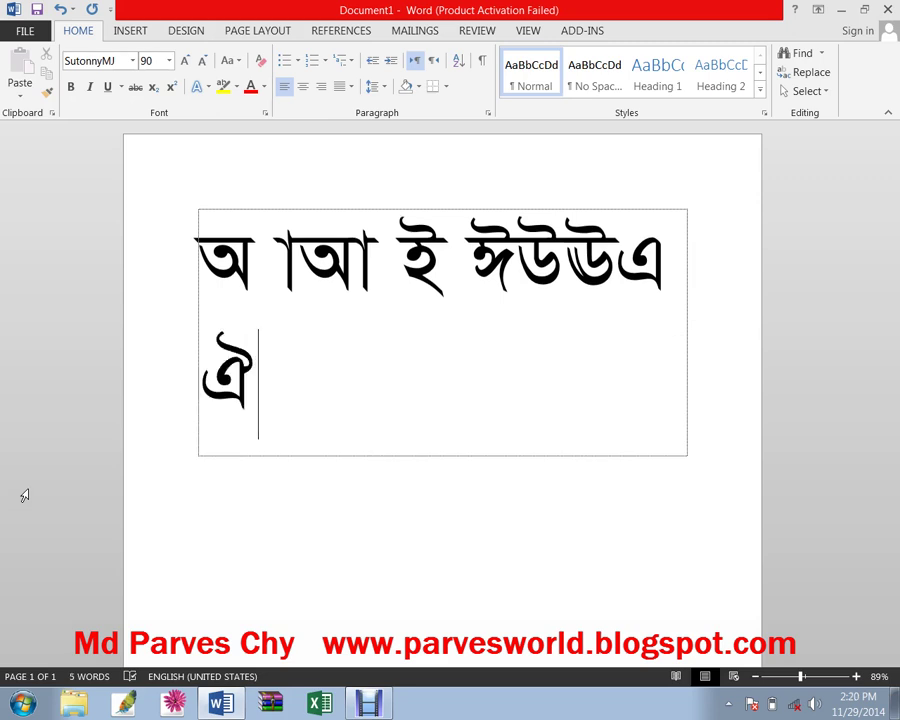
pyautogui.write(' &')
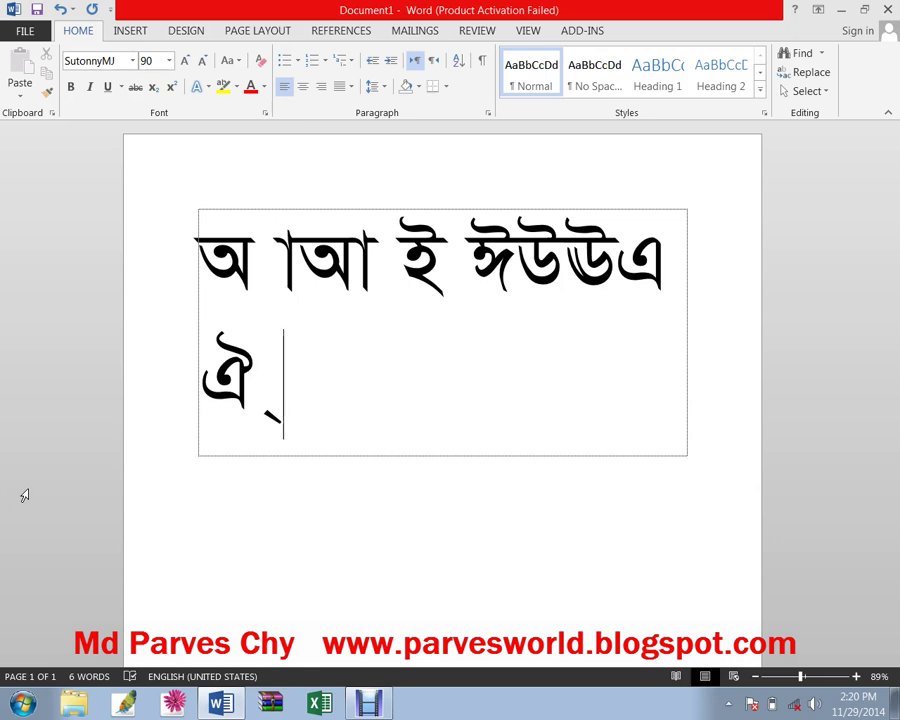
pyautogui.press('BackSpace')
pyautogui.write('ও')
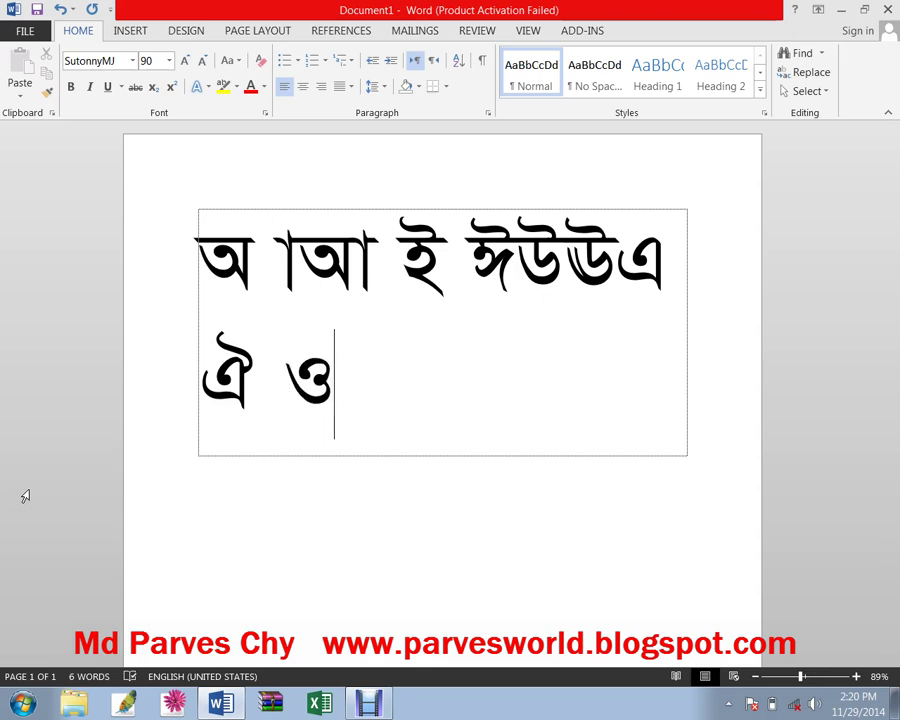
pyautogui.write(' ্')
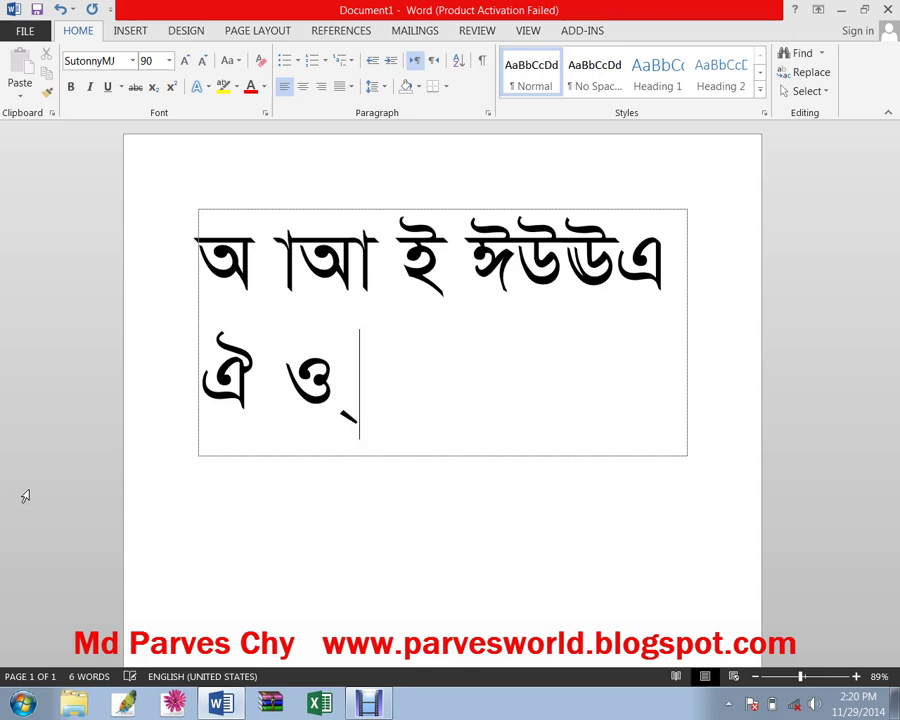
pyautogui.write('ও')
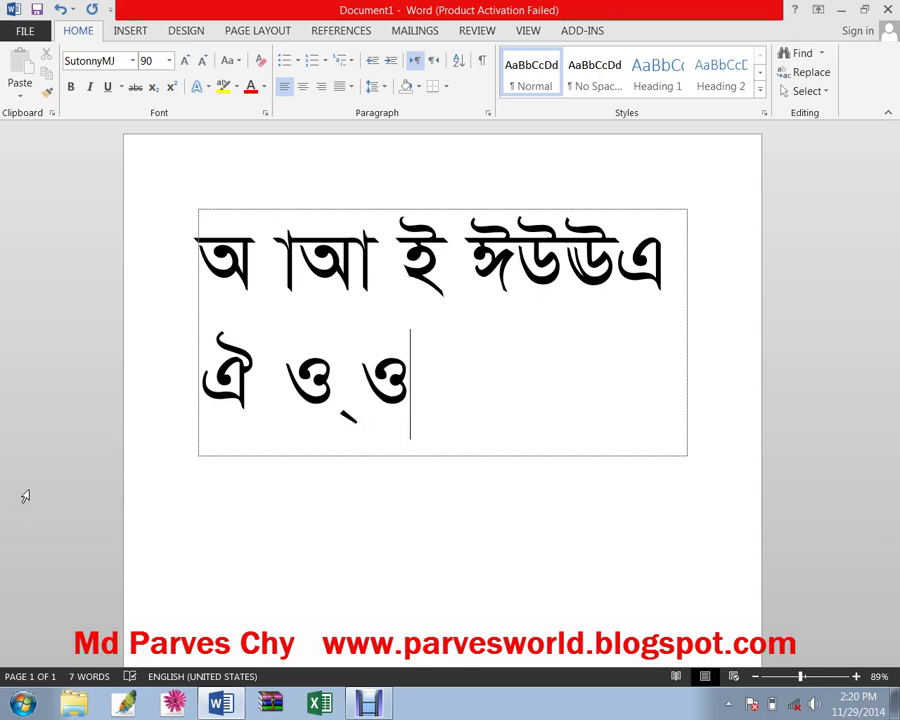
pyautogui.write('ঔ')
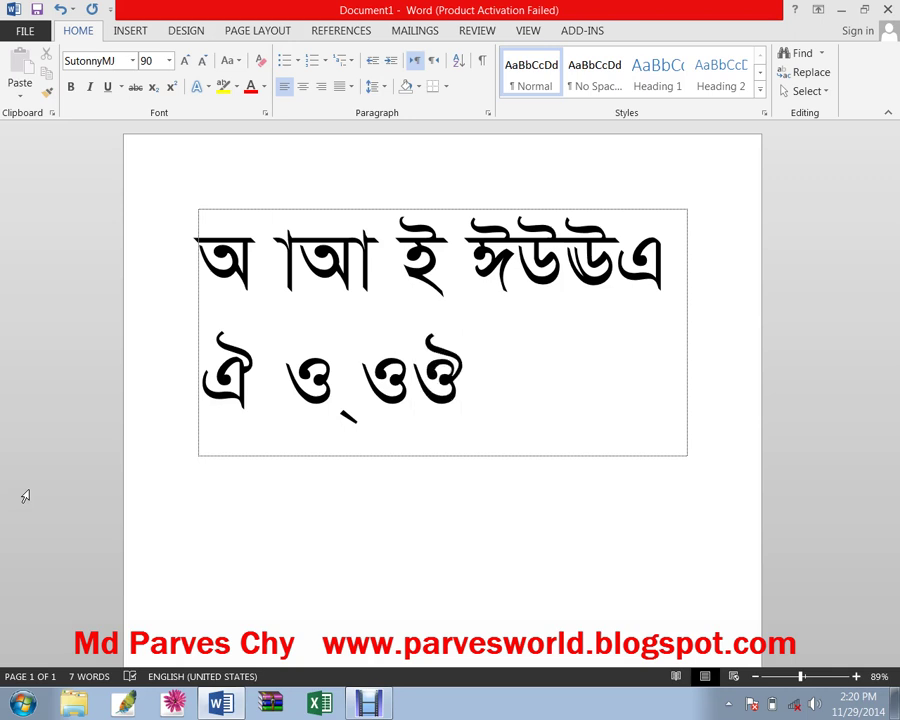
pyautogui.write('্র')
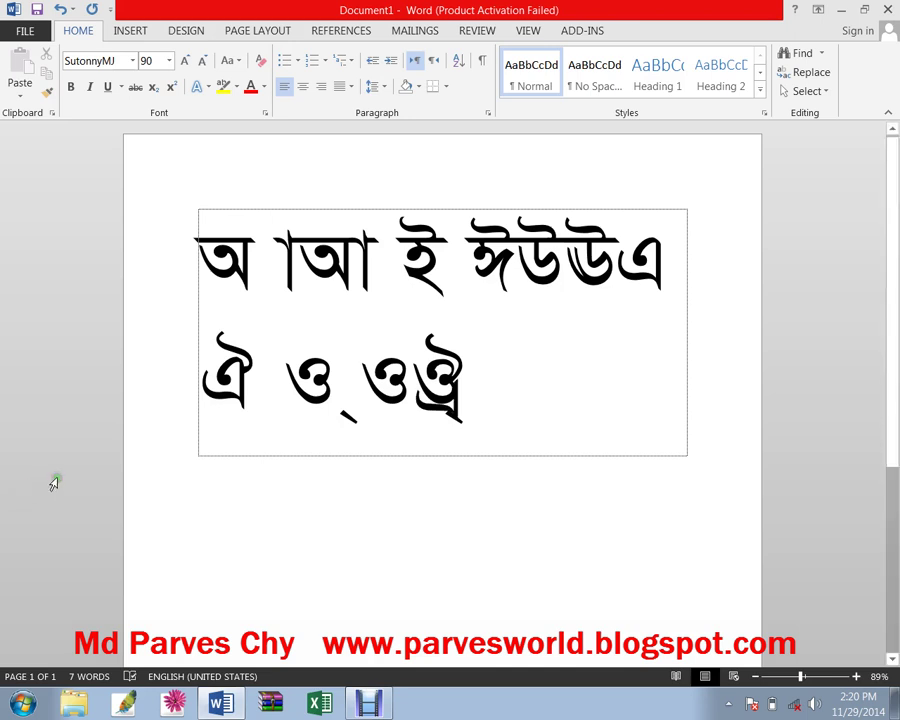
pyautogui.press('BackSpace')
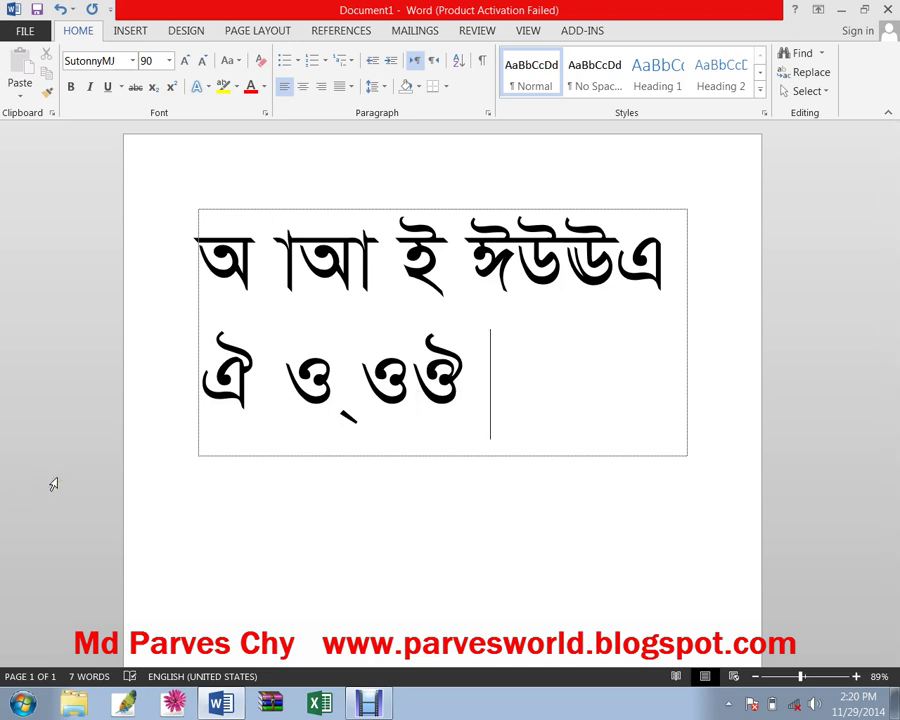
pyautogui.write('্ঋ')
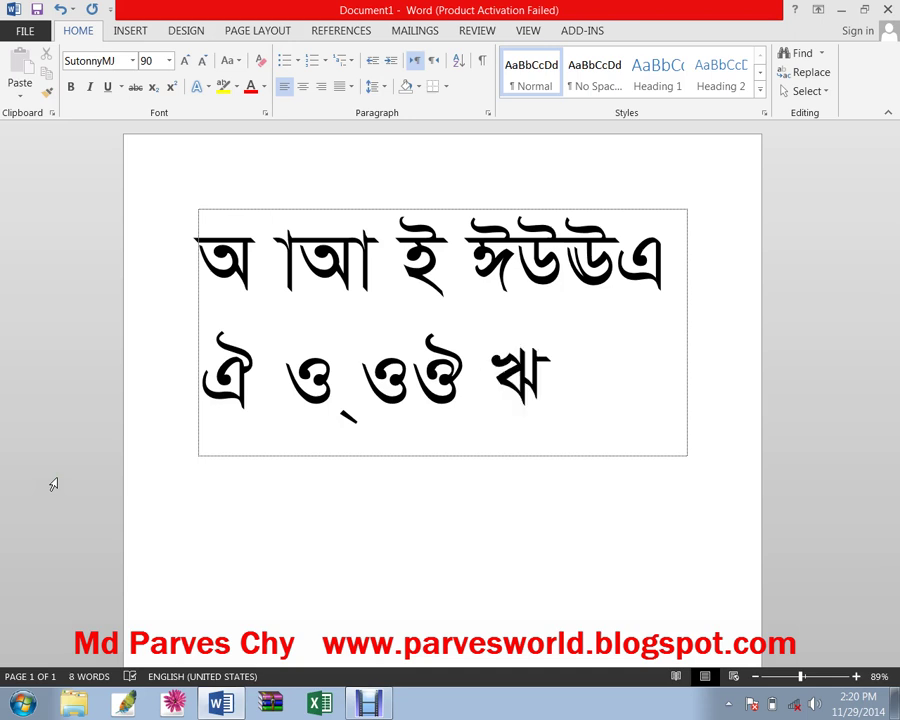
# Cut the extra letter after ওঔ and return the cursor to the end of line two.
pyautogui.click(532, 378)
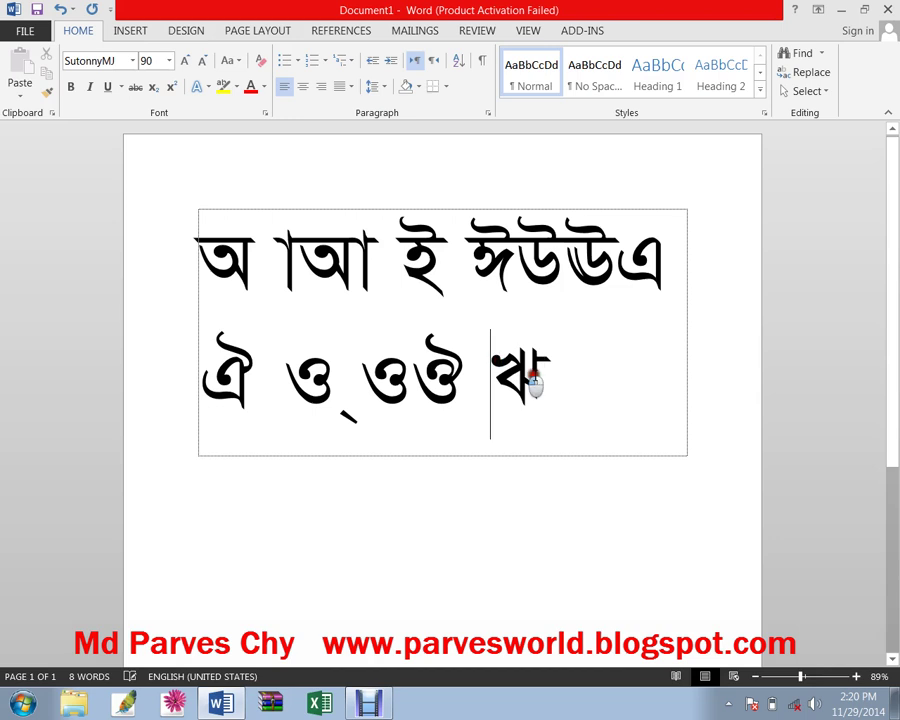
pyautogui.doubleClick(532, 378)
pyautogui.rightClick(541, 381)
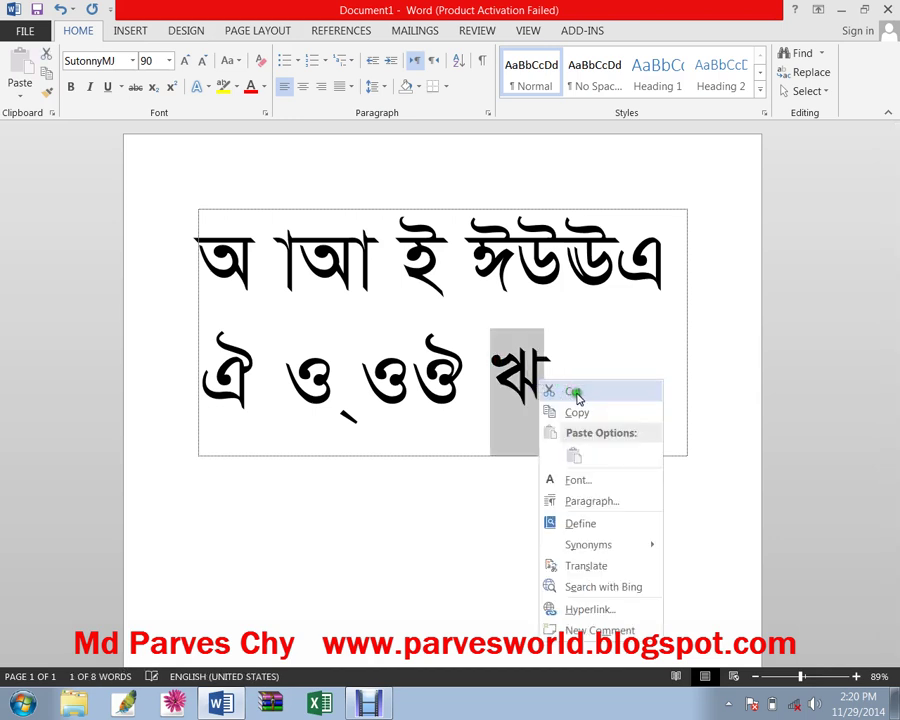
pyautogui.click(576, 393)
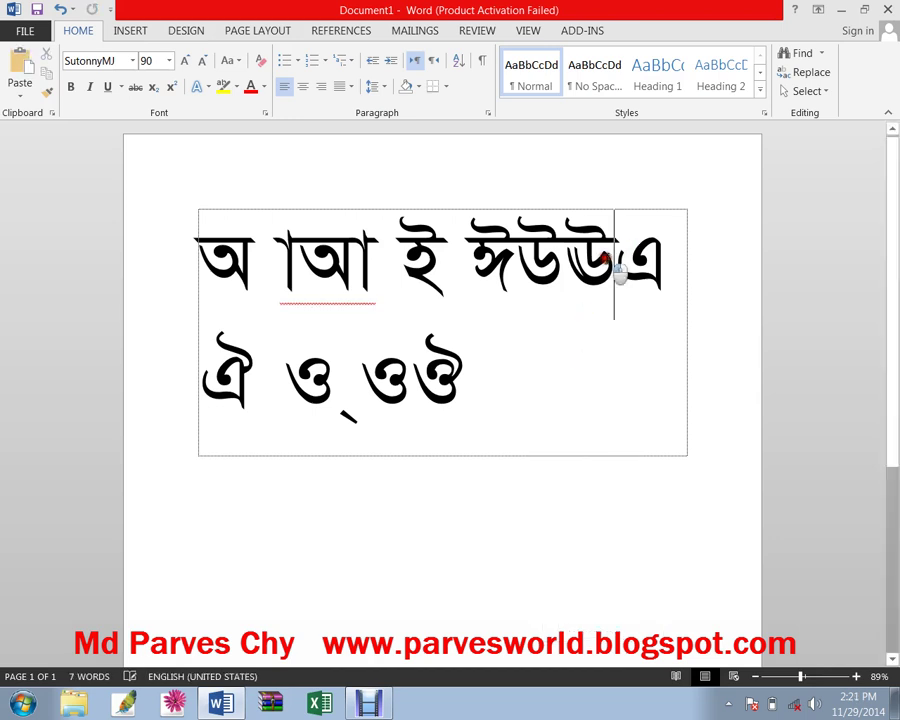
pyautogui.click(516, 366)
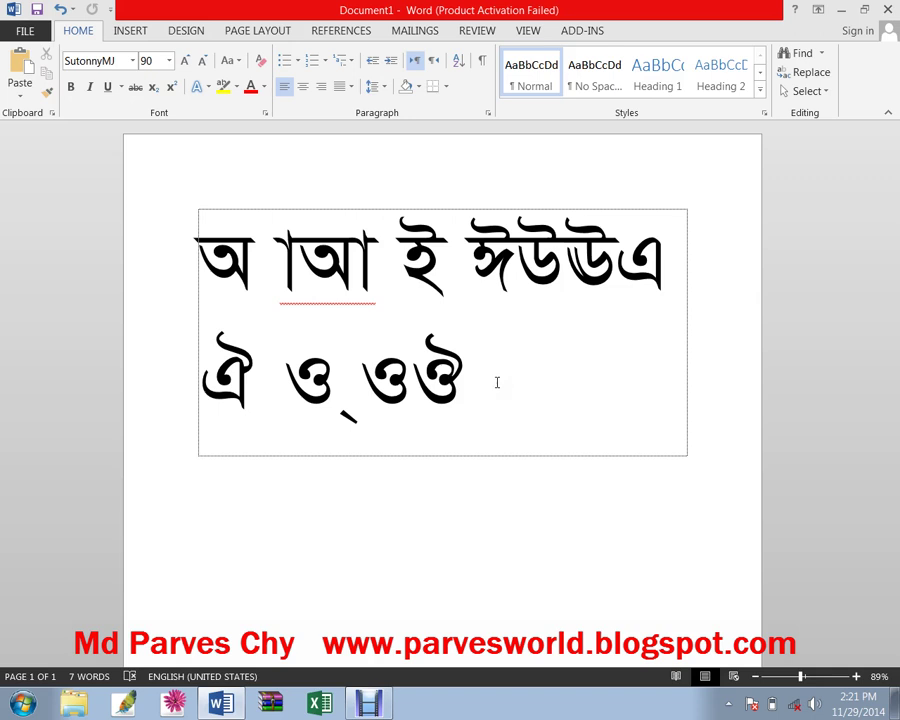
# Type কখত after ওঔ, then start a third line with থ.
pyautogui.write('ক')
pyautogui.write('খ')
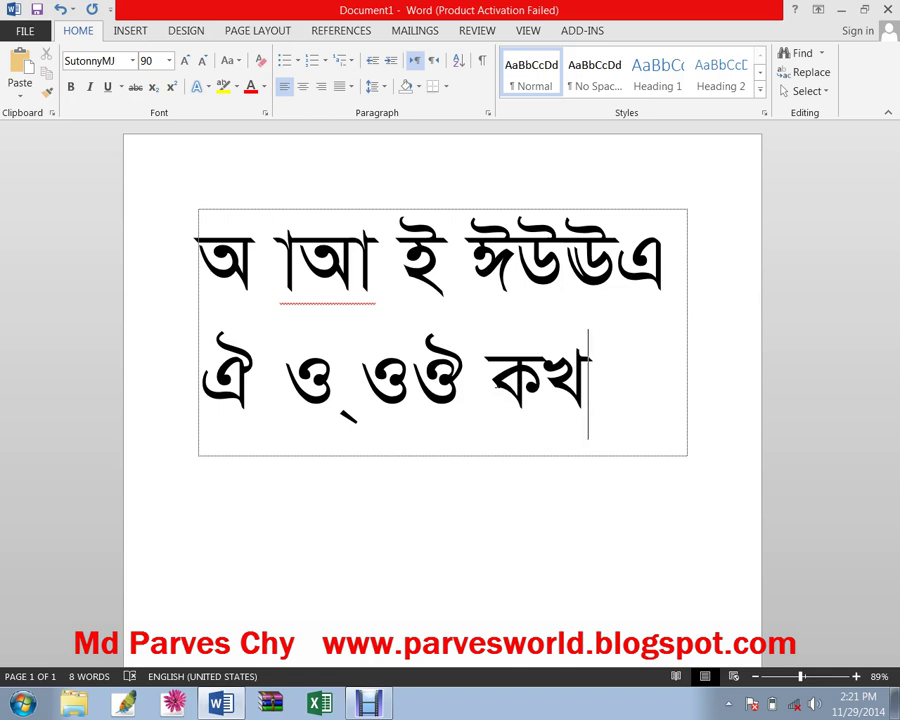
pyautogui.write('ত')
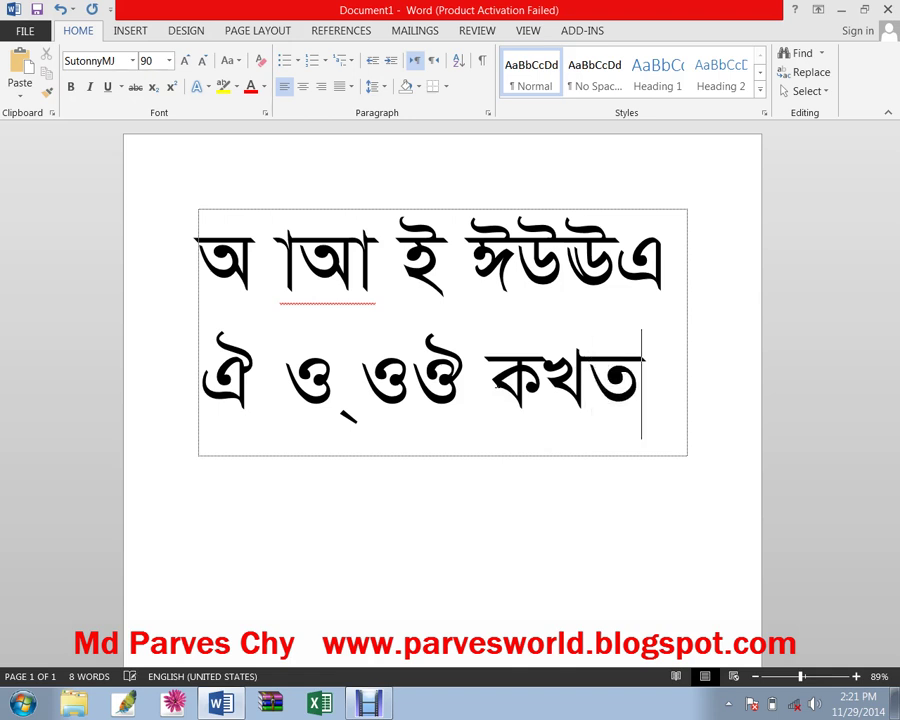
pyautogui.press('Return')
pyautogui.write('থ')
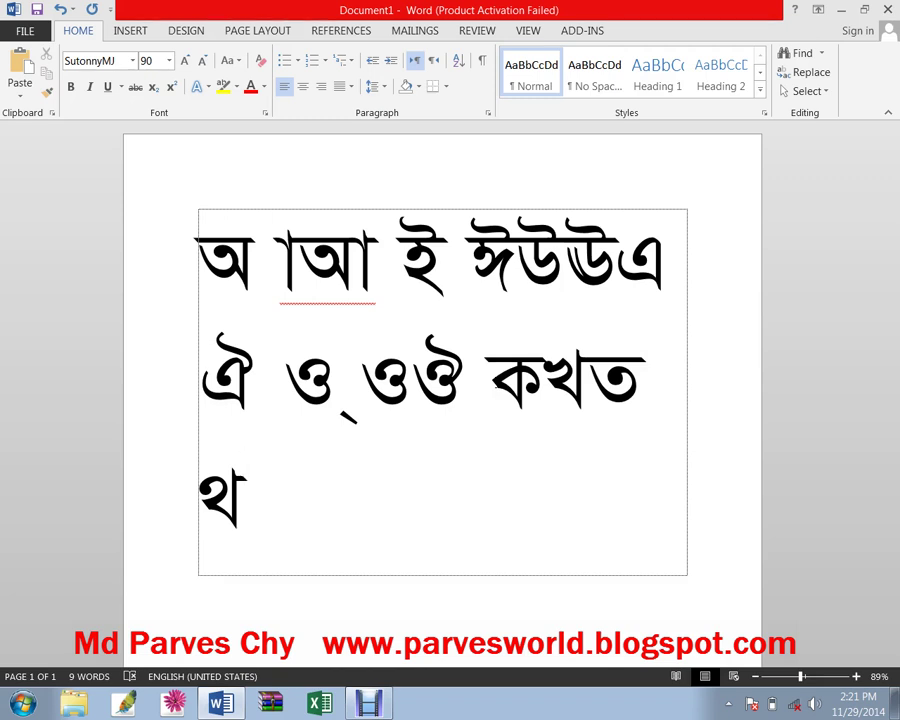
# Type KK jN jgh ygY ugu in SutonnyMJ to add the conjuncts ক্ষ, ক্ব, চ্ছ and জ্জ to the third line.
pyautogui.write('K')
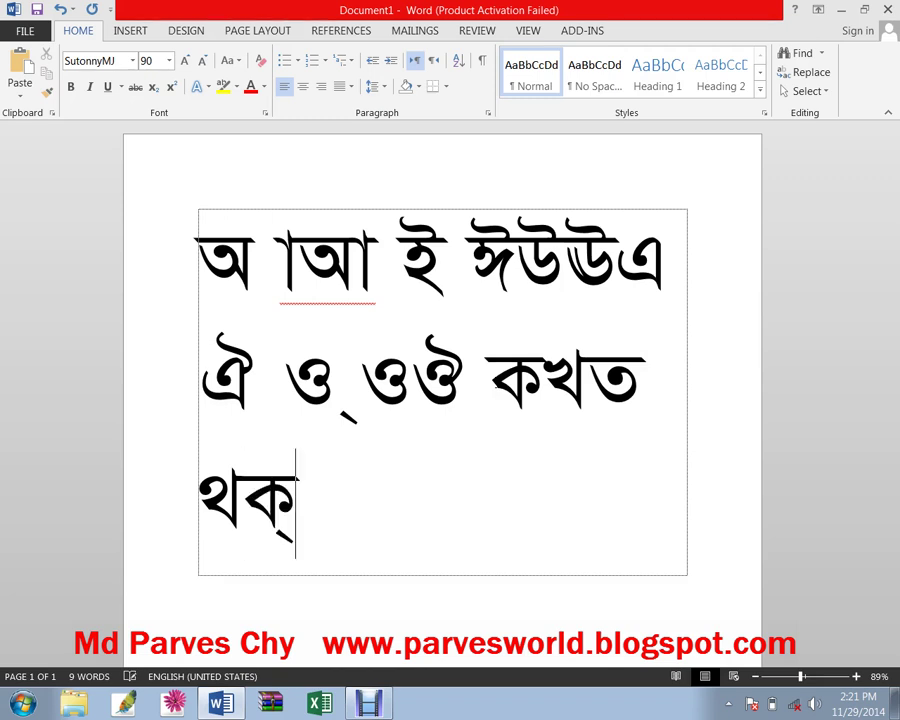
pyautogui.write('K')
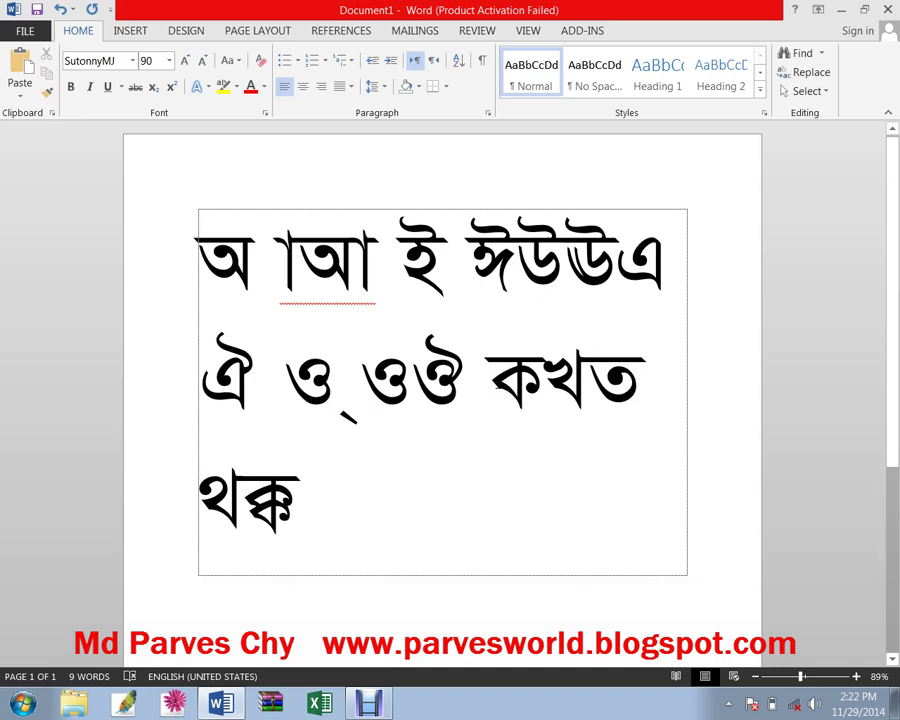
pyautogui.write(' j')
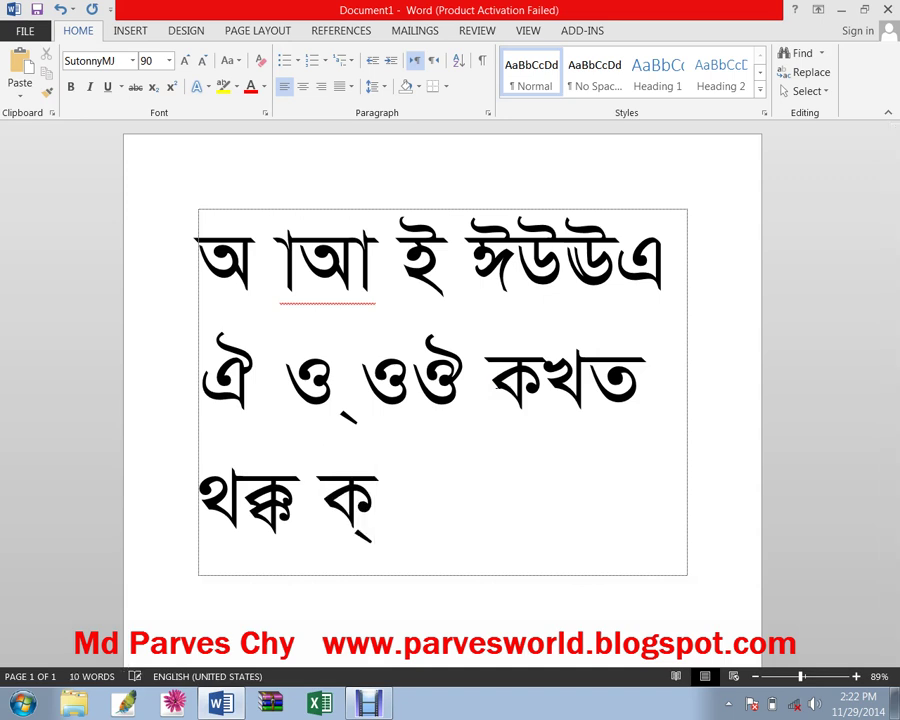
pyautogui.write('N')
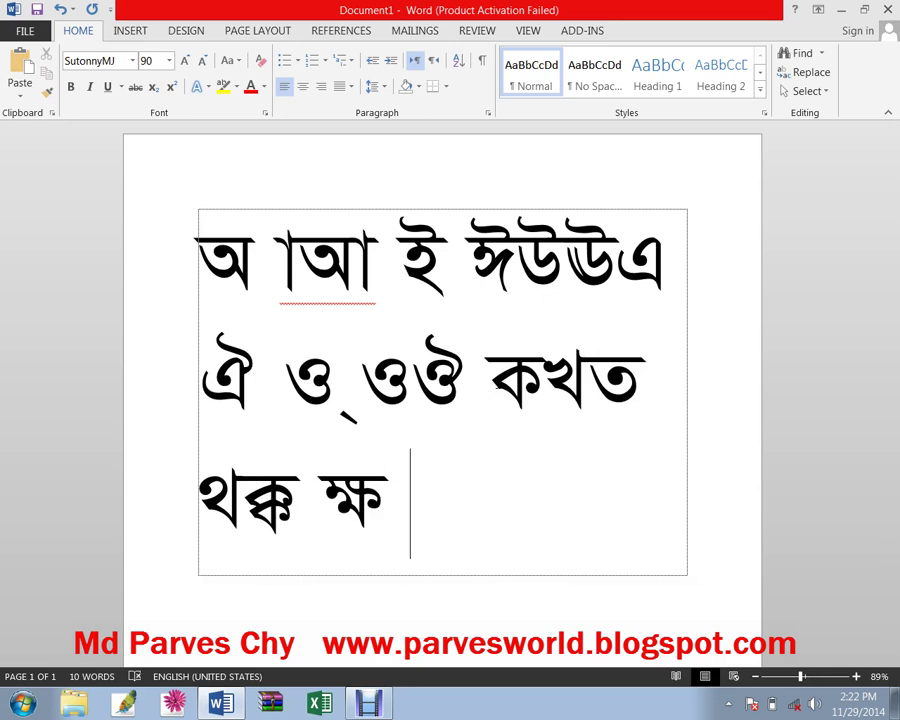
pyautogui.write(' jg')
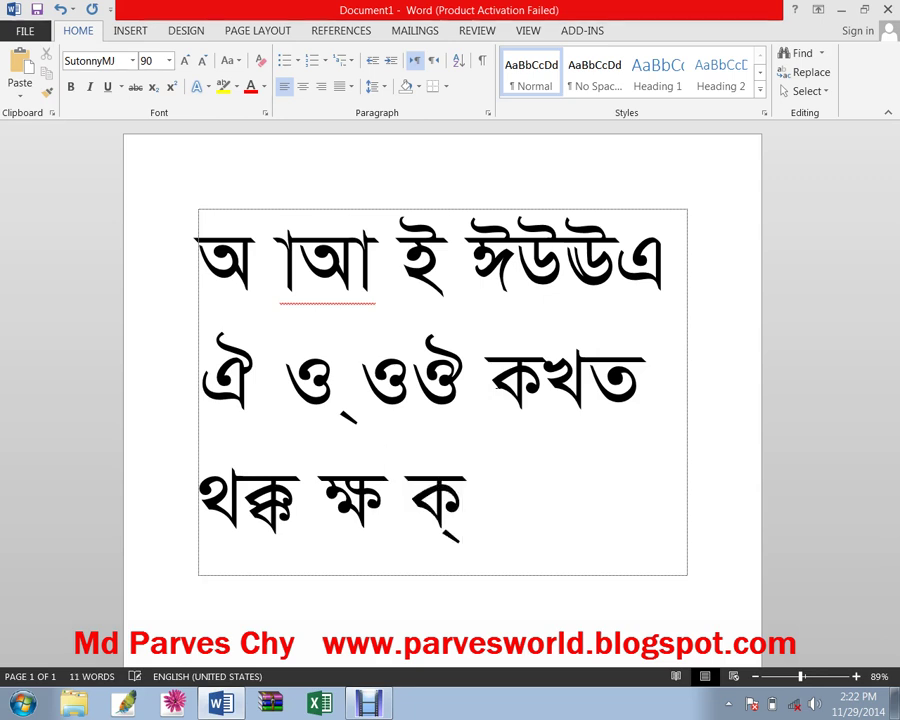
pyautogui.write('h')
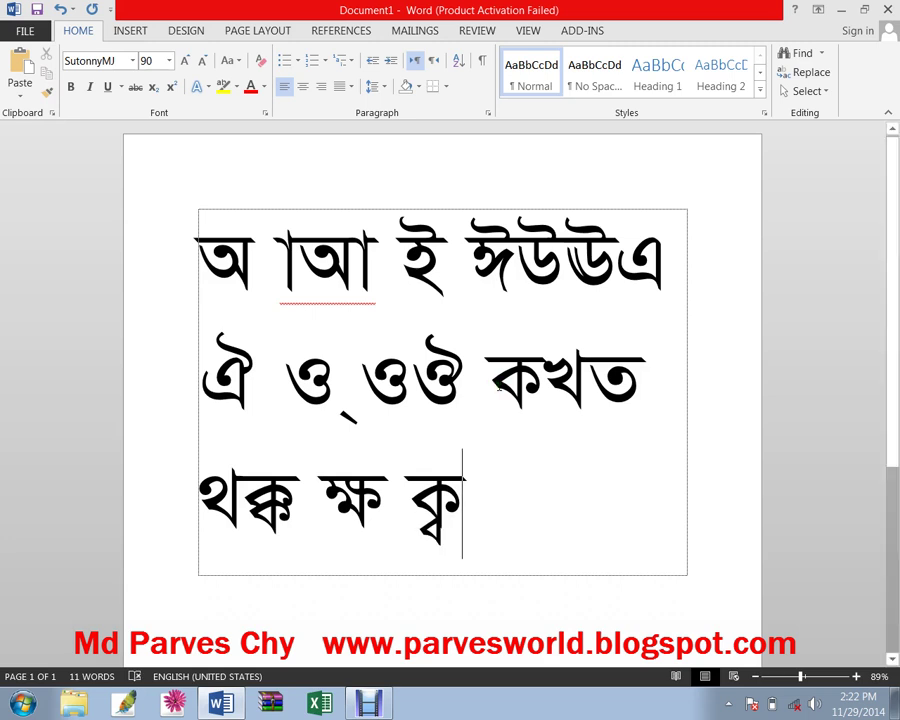
pyautogui.write(' y')
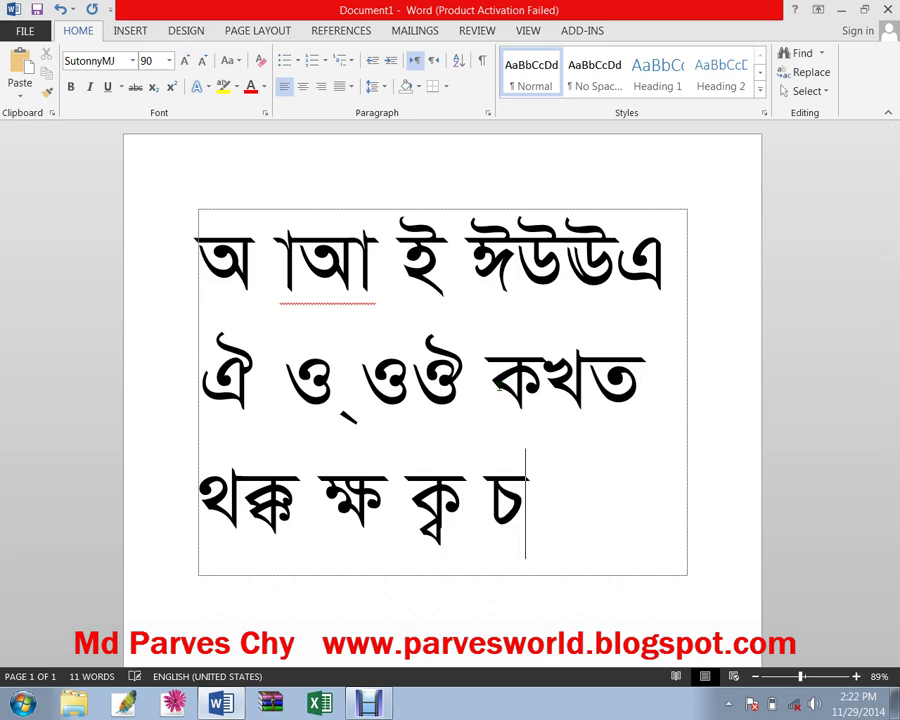
pyautogui.write('g')
pyautogui.write('Y')
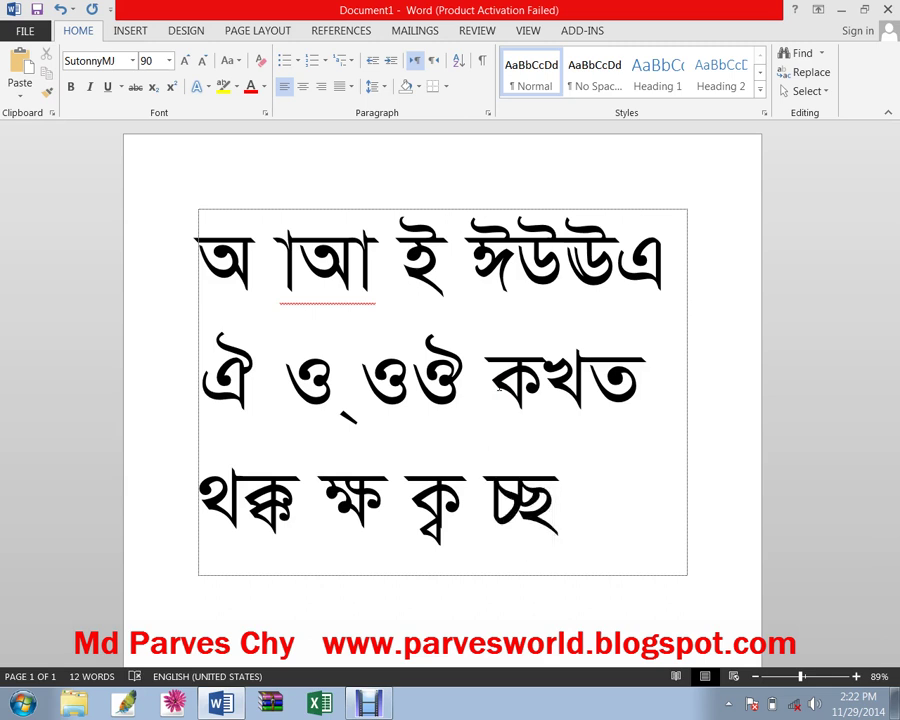
pyautogui.write(' ug')
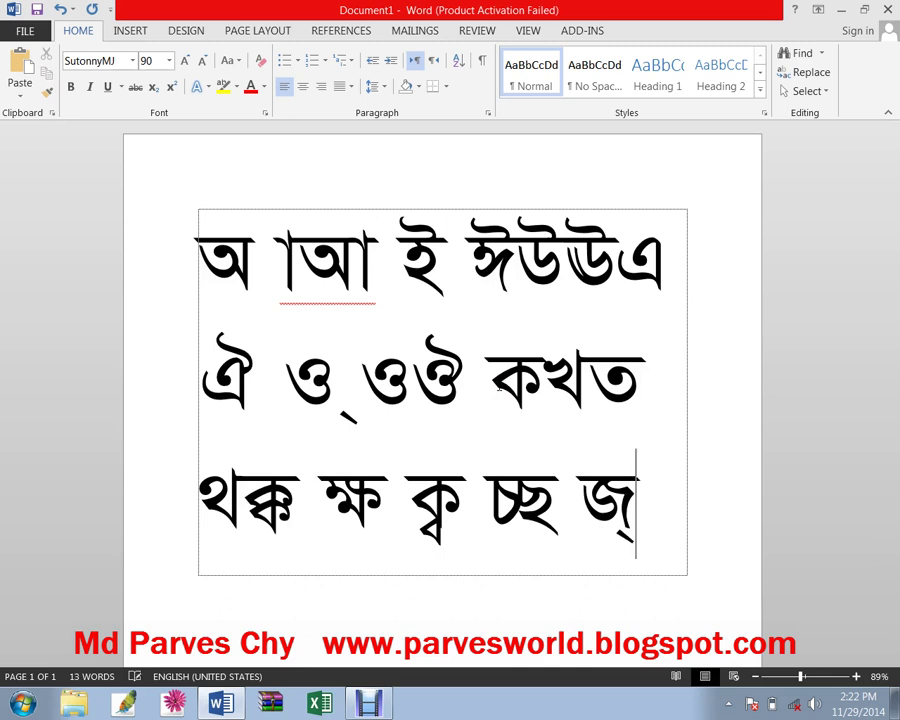
pyautogui.write('u')
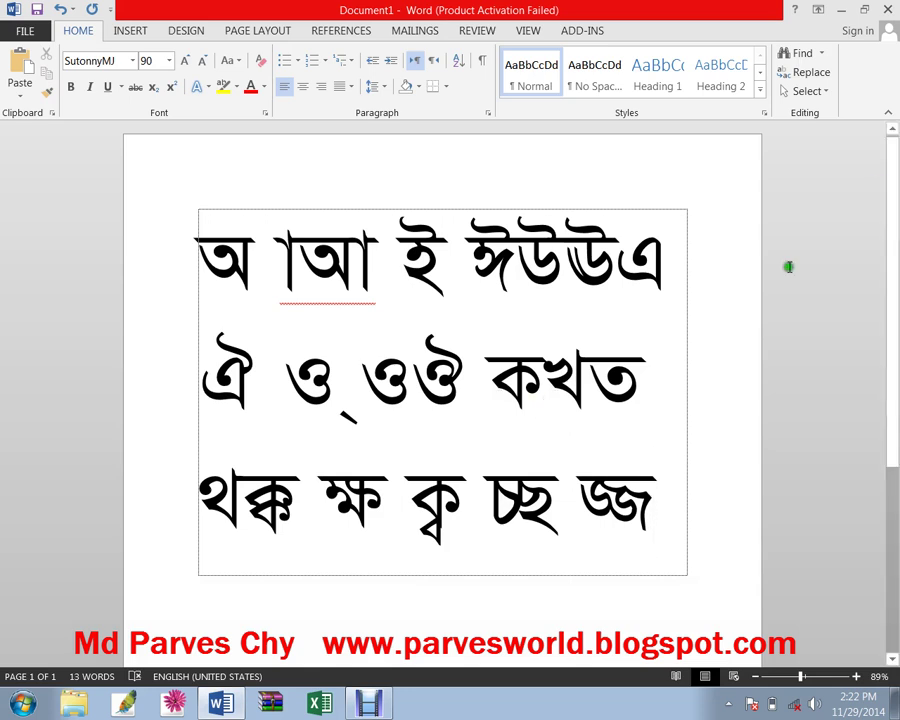
# Add an empty line below the third-line conjuncts and place the insertion point after them.
pyautogui.scroll(-1, 636, 444)
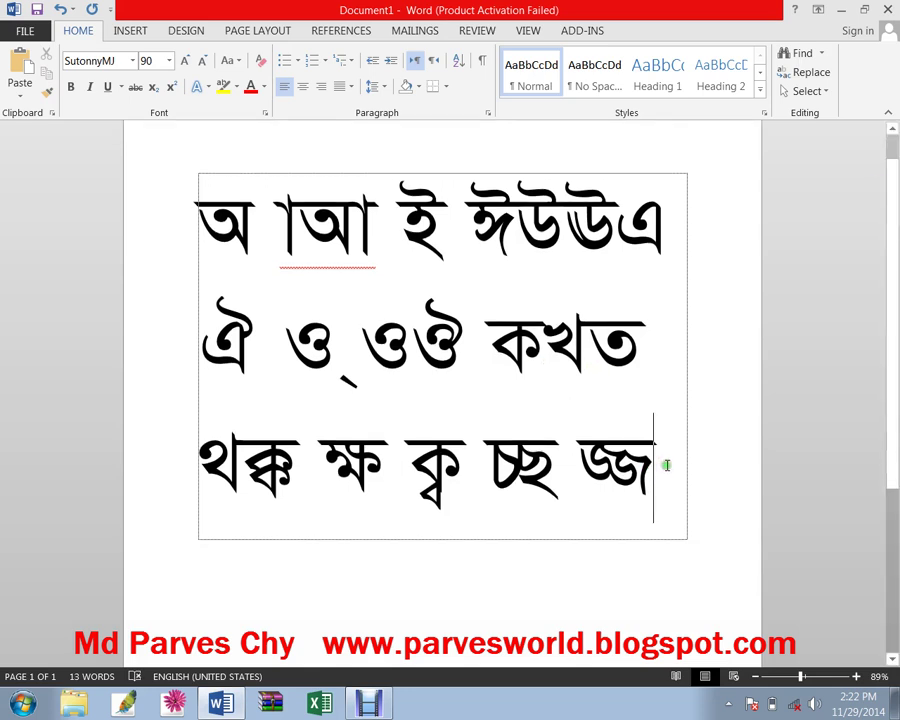
pyautogui.press('Return')
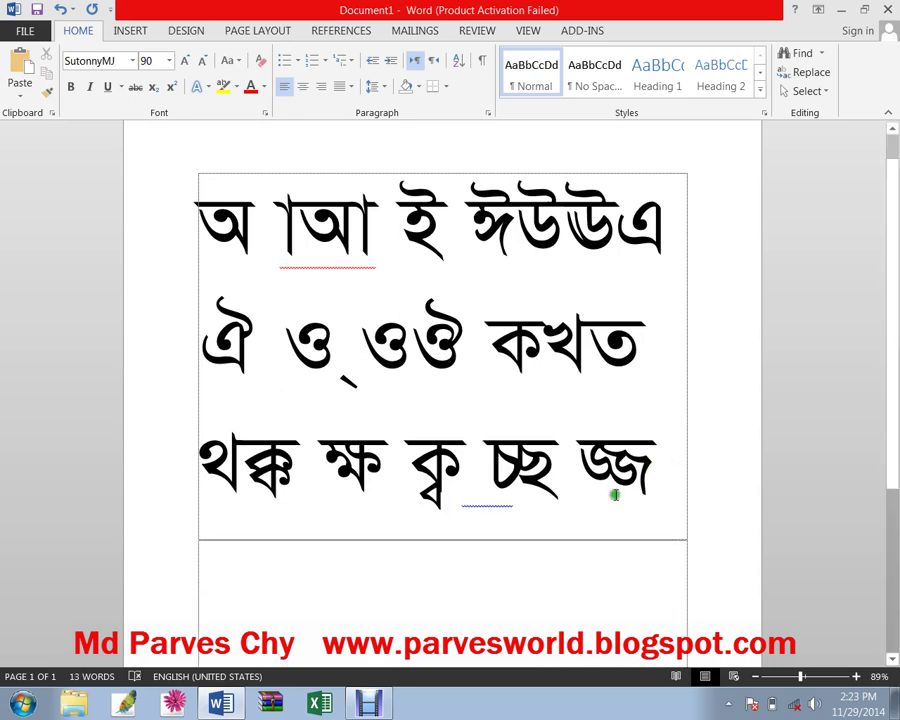
pyautogui.click(684, 468)
# Bring up the Symbol quick list from the Insert ribbon.
pyautogui.click(147, 57)
pyautogui.click(130, 30)
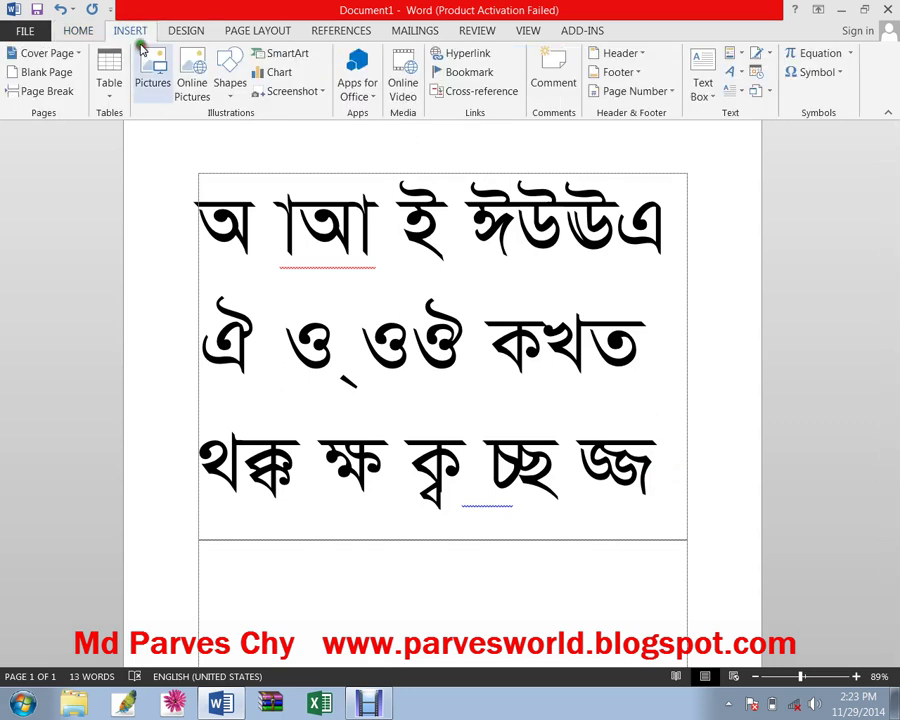
pyautogui.click(806, 74)
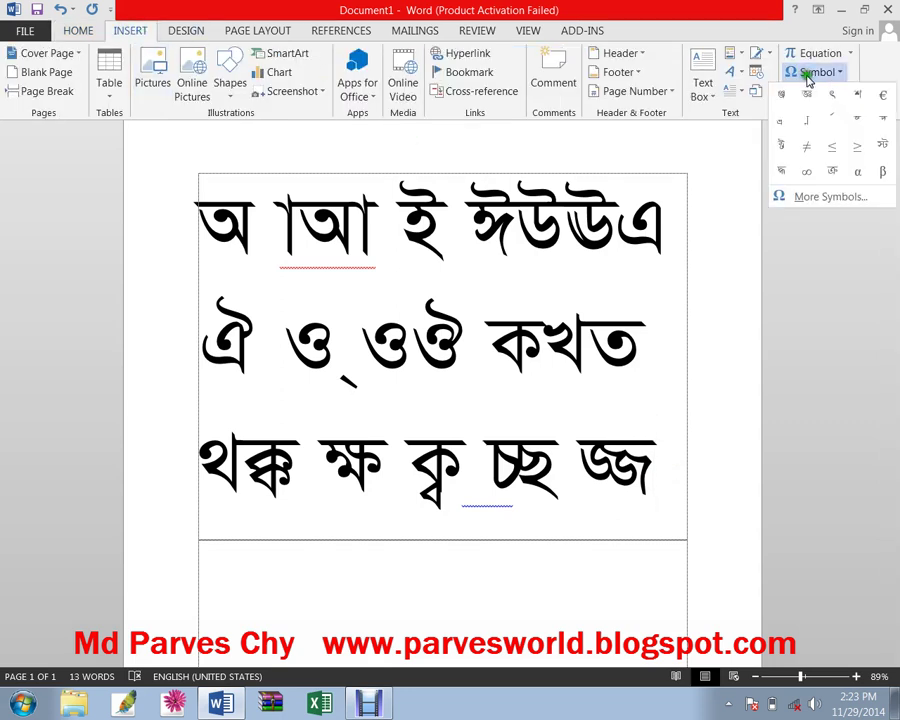
# Open the full Symbol dialog near the text, keeping SutonnyMJ as the symbol font.
pyautogui.click(808, 196)
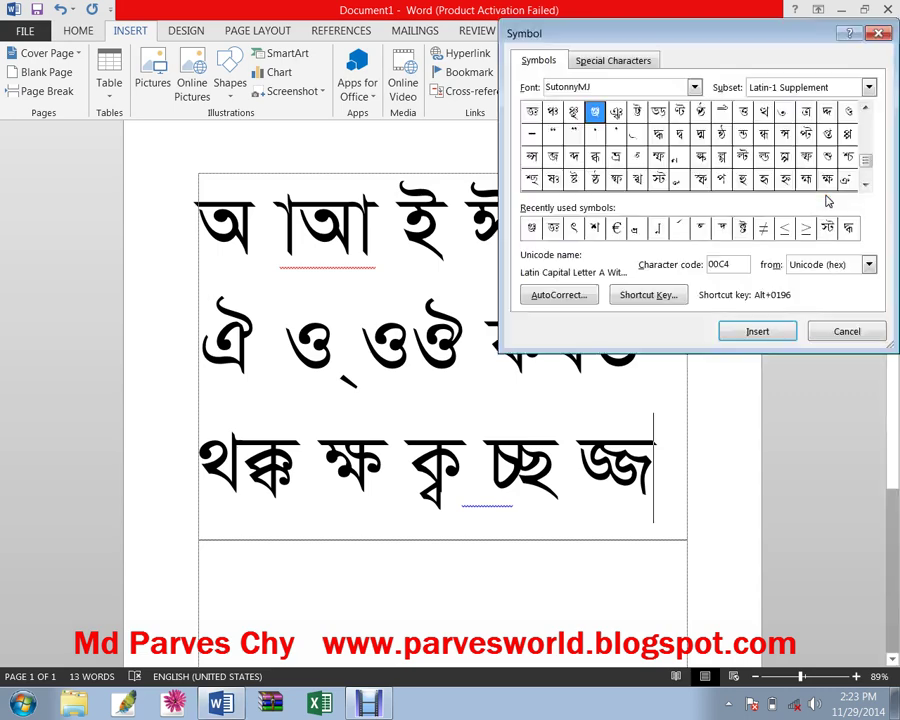
pyautogui.moveTo(683, 32); pyautogui.dragTo(628, 88)
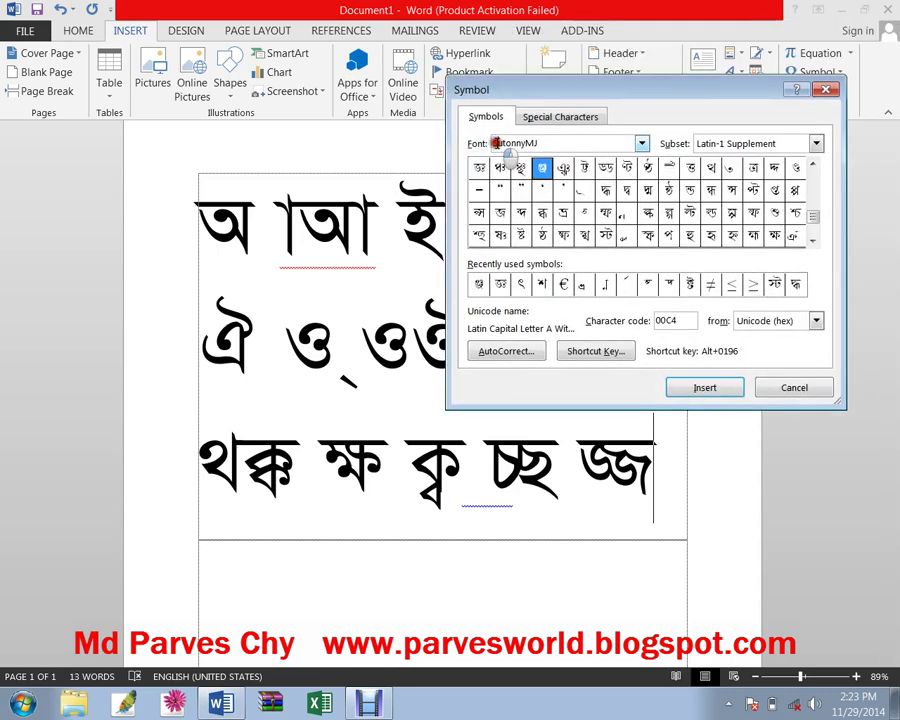
pyautogui.click(640, 143)
pyautogui.click(640, 143)
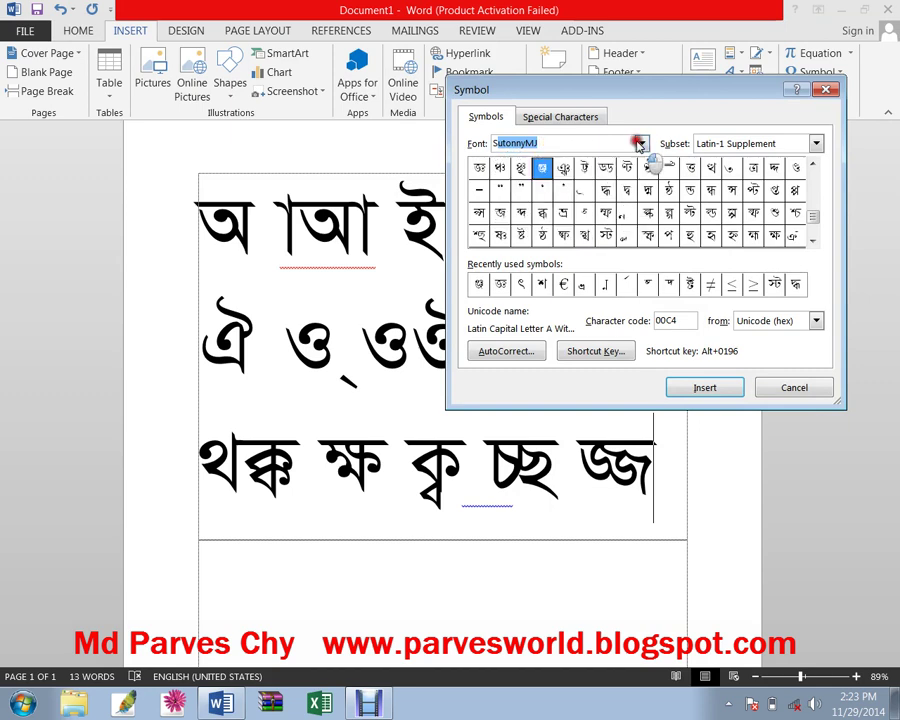
# Insert three SutonnyMJ conjunct characters at the end of the text, ending with স্ফ and স্ট.
pyautogui.click(478, 168)
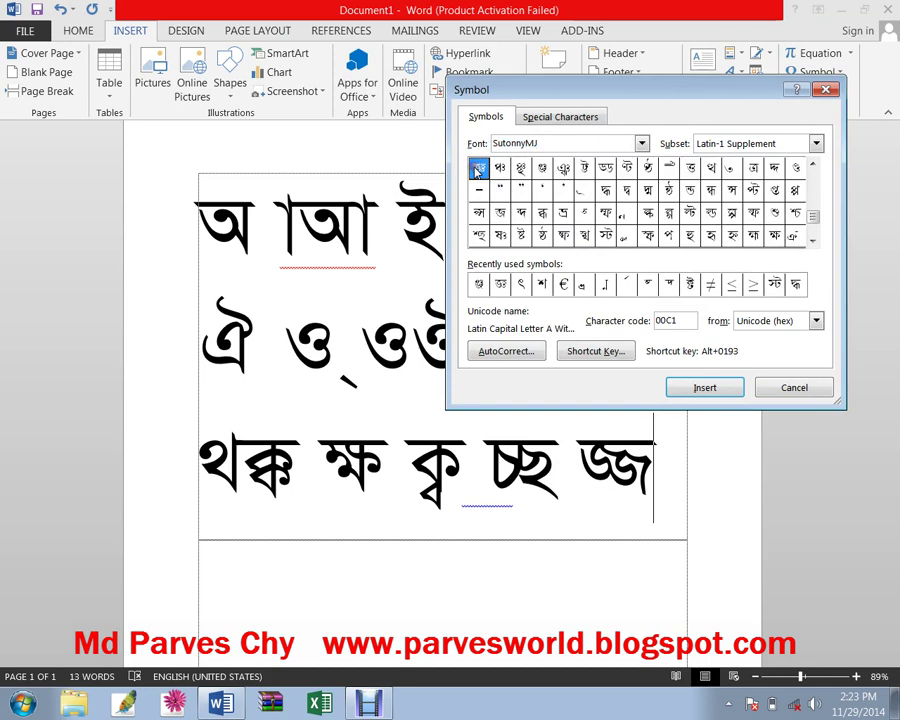
pyautogui.click(708, 386)
pyautogui.click(648, 235)
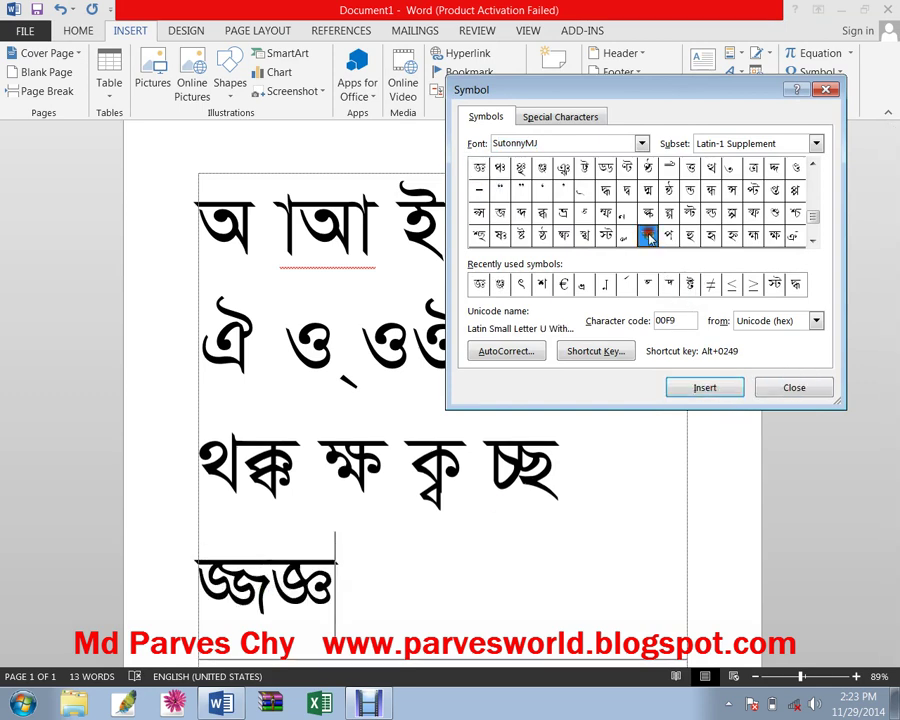
pyautogui.click(705, 386)
pyautogui.click(605, 235)
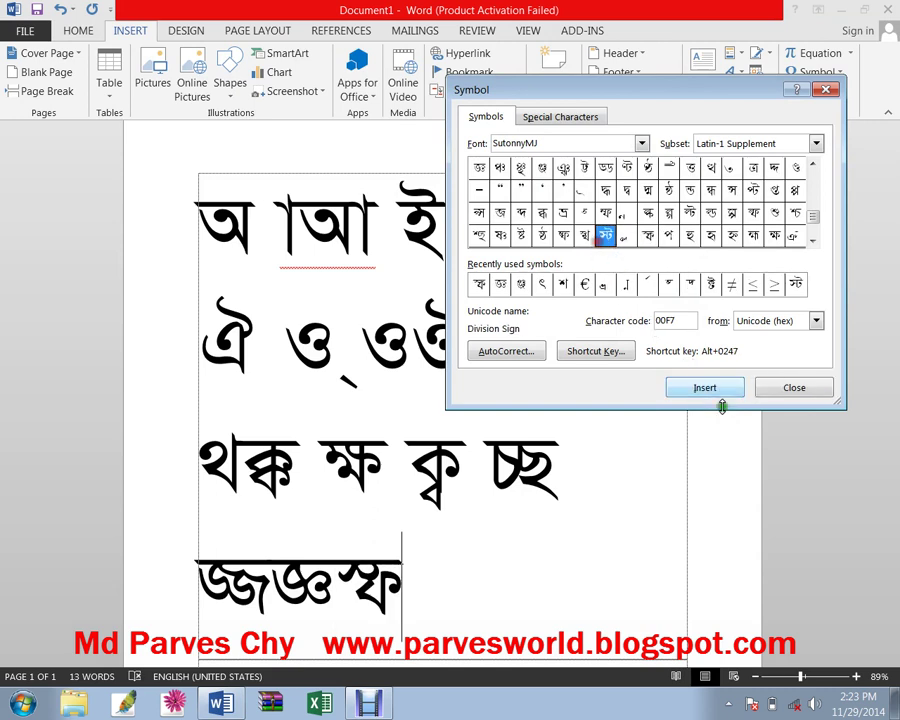
pyautogui.click(720, 393)
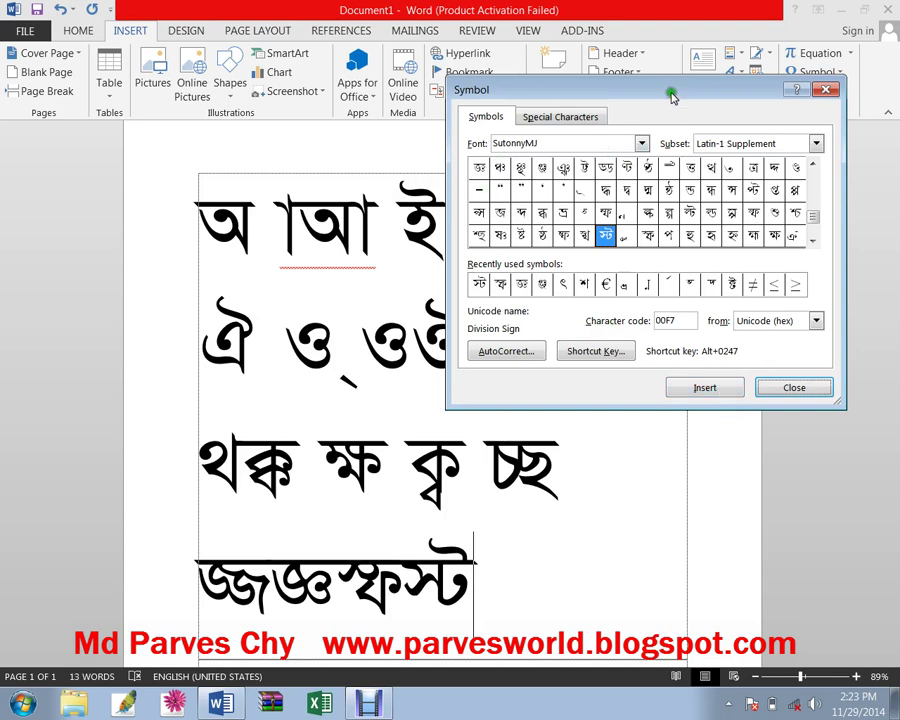
pyautogui.moveTo(672, 95); pyautogui.dragTo(615, 67)
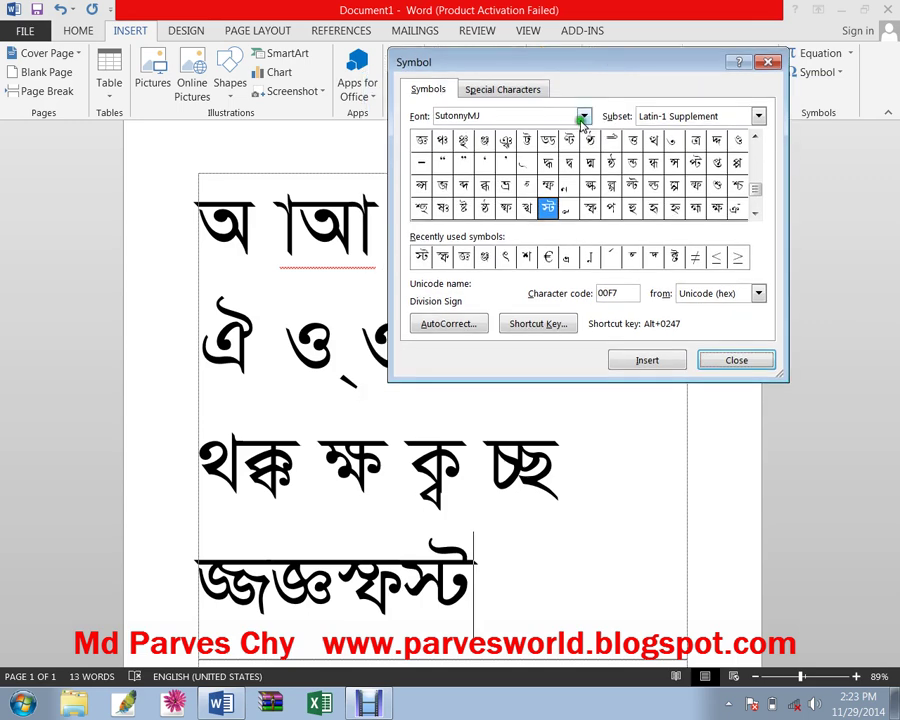
# Insert the Wingdings 2 pointing-hand symbol after স্ট and close the Symbol dialog.
pyautogui.click(582, 118)
pyautogui.scroll(-3, 572, 168)
pyautogui.scroll(-5, 476, 186)
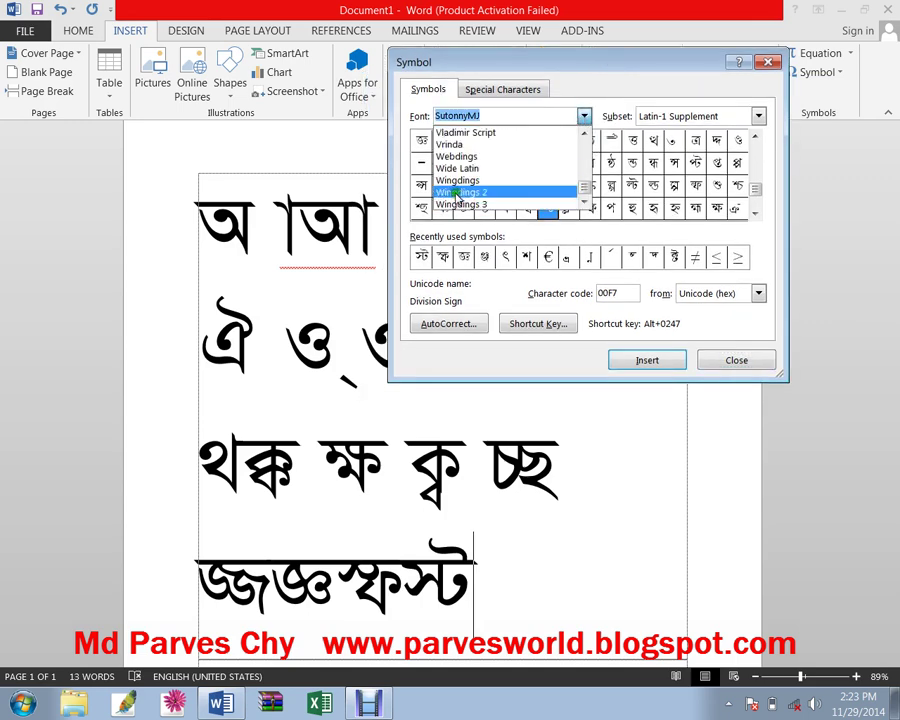
pyautogui.click(458, 193)
pyautogui.click(547, 187)
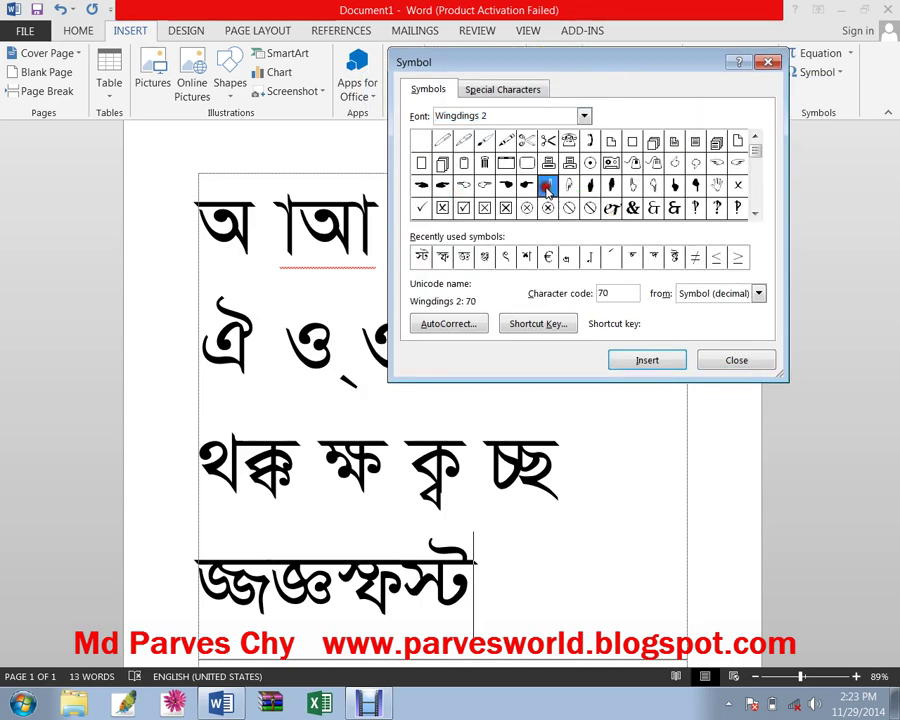
pyautogui.click(463, 186)
pyautogui.click(484, 186)
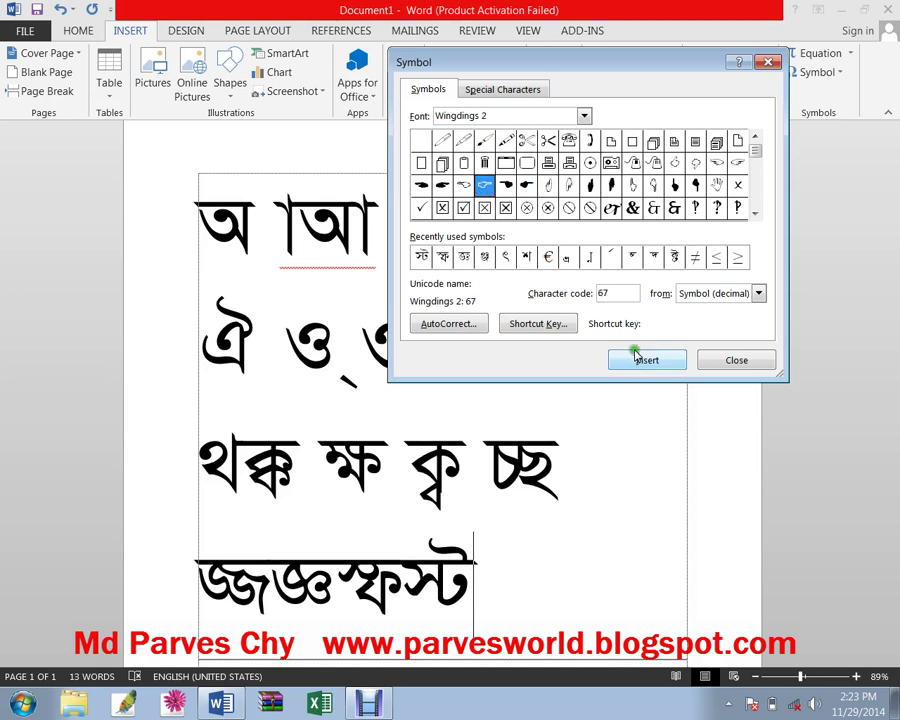
pyautogui.click(635, 358)
pyautogui.click(760, 366)
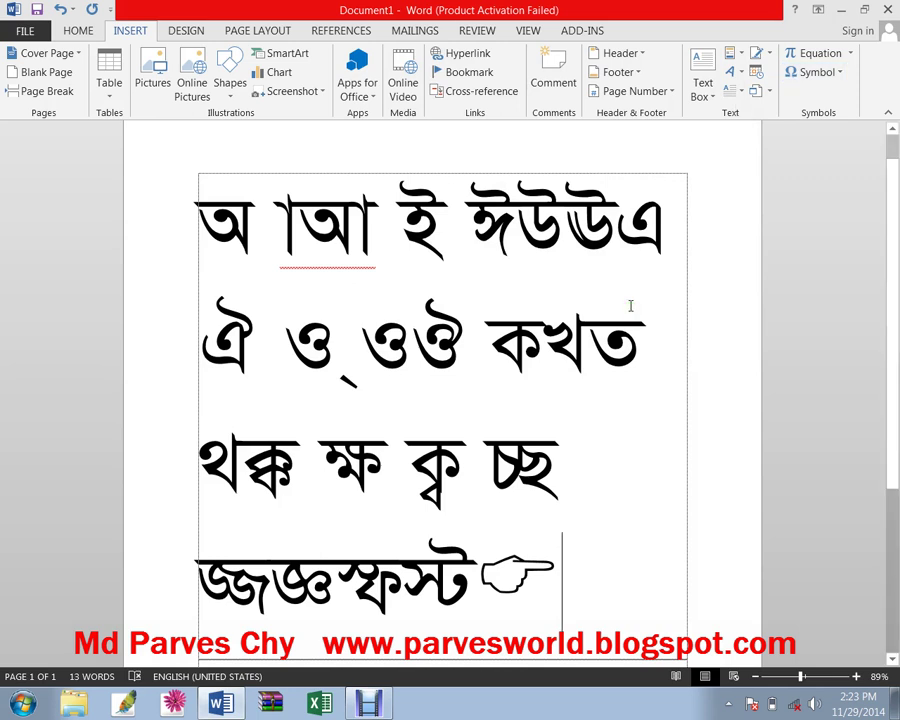
pyautogui.scroll(1, 603, 340)
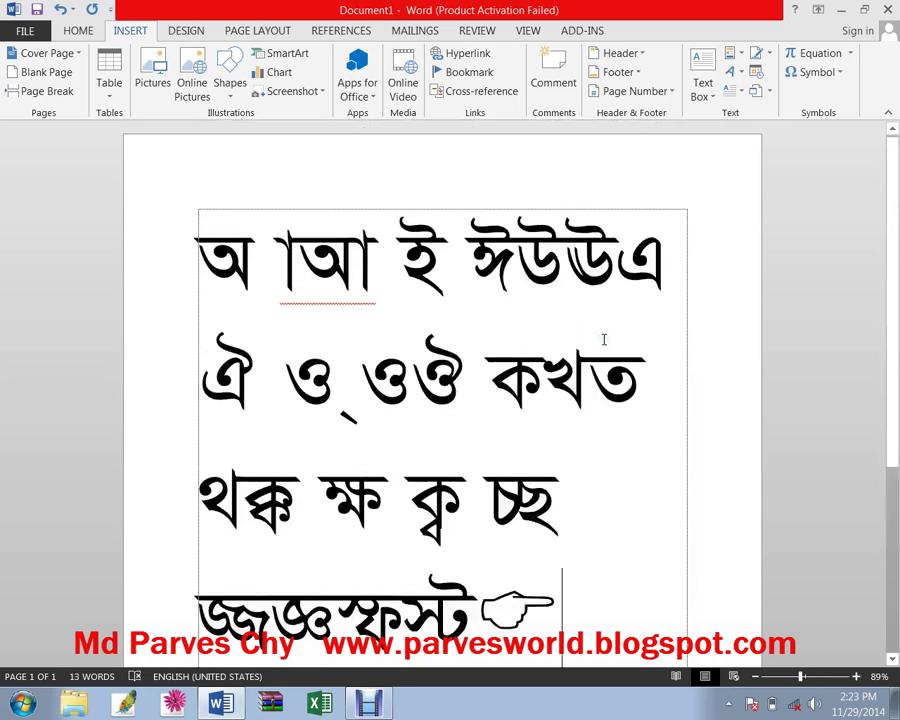
pyautogui.scroll(-3, 604, 342)
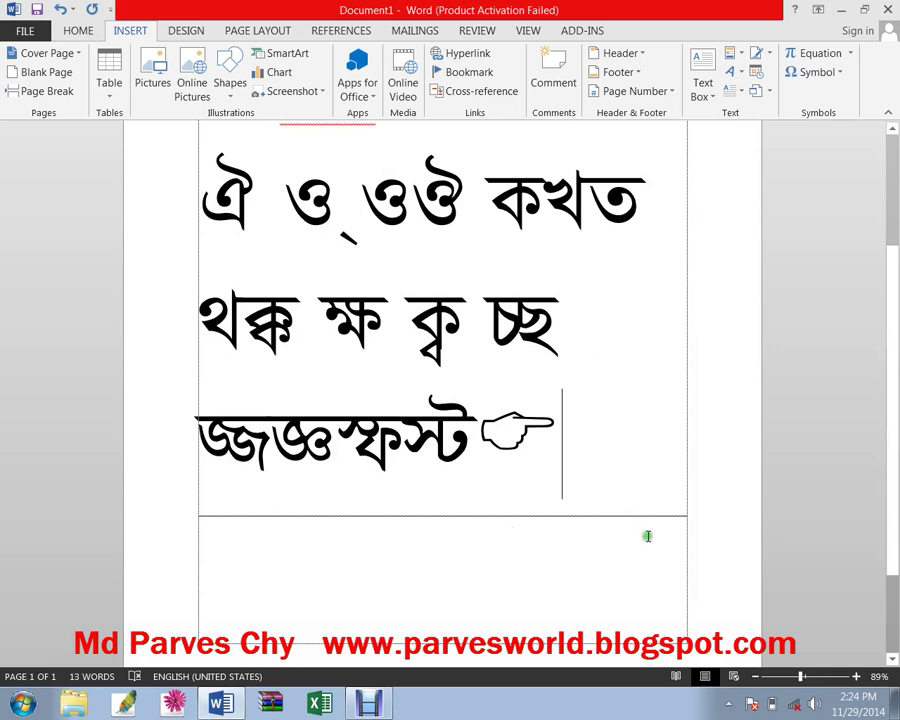
# Open the Font dialog from the Home Font group, showing SutonnyMJ at size 90.
pyautogui.click(78, 31)
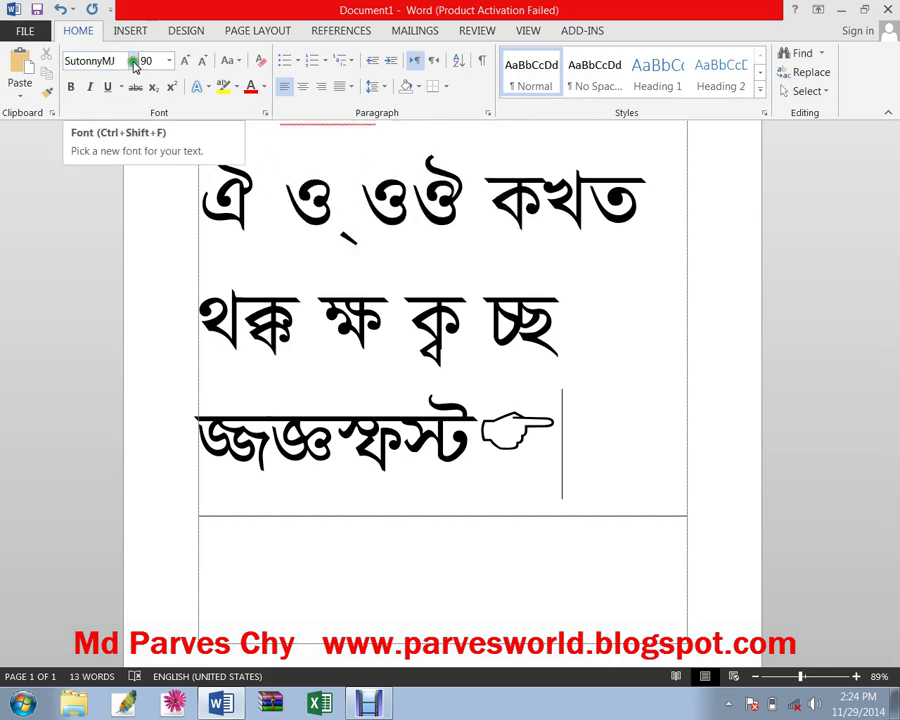
pyautogui.click(133, 61)
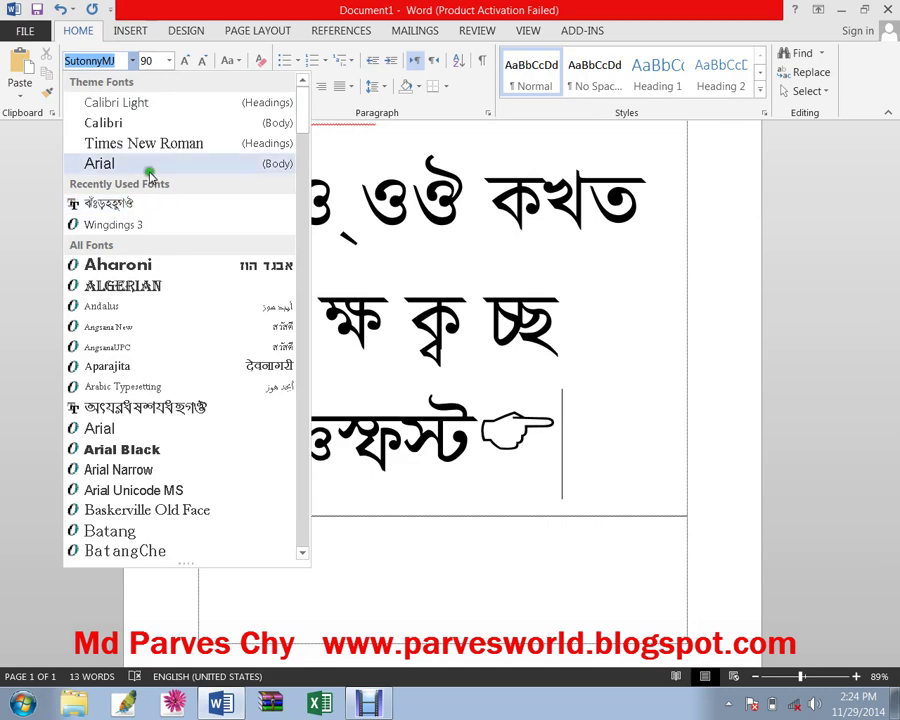
pyautogui.click(406, 234)
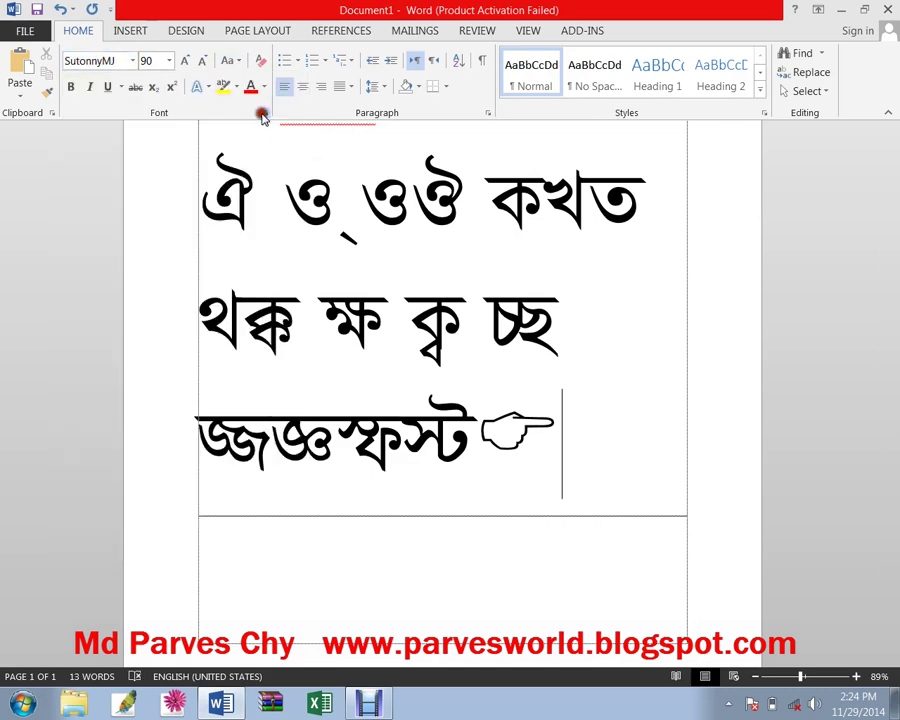
pyautogui.click(265, 113)
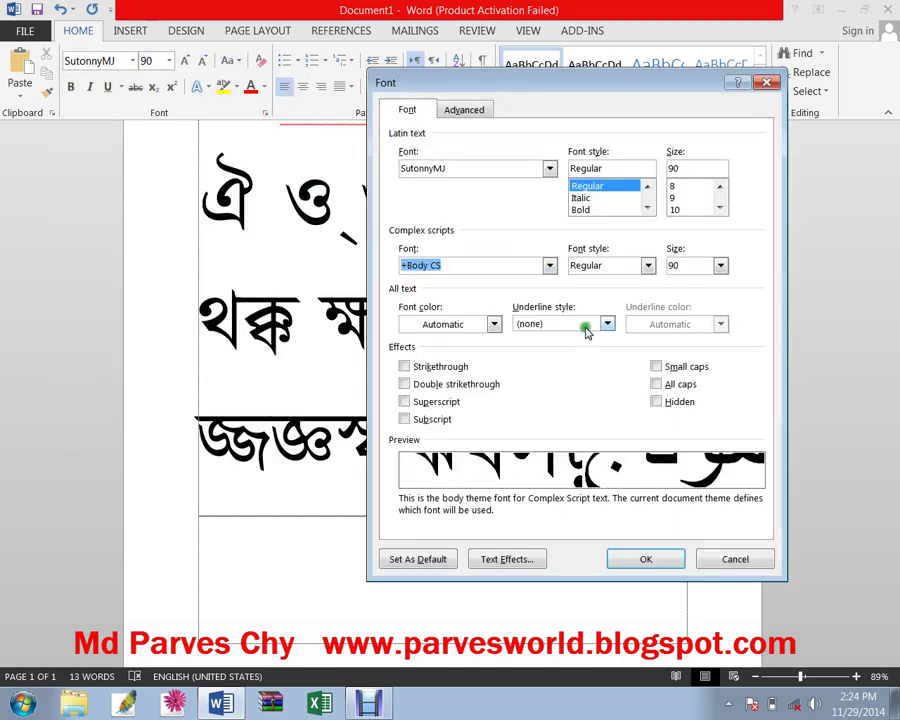
# Set the font size to 8 in the Font dialog and apply it.
pyautogui.click(678, 209)
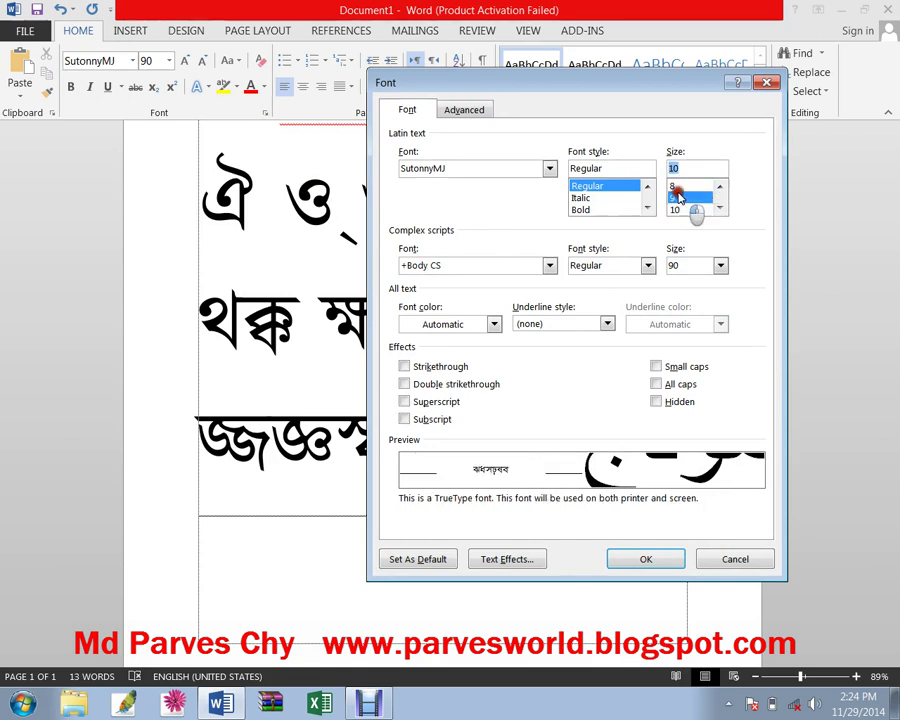
pyautogui.click(676, 187)
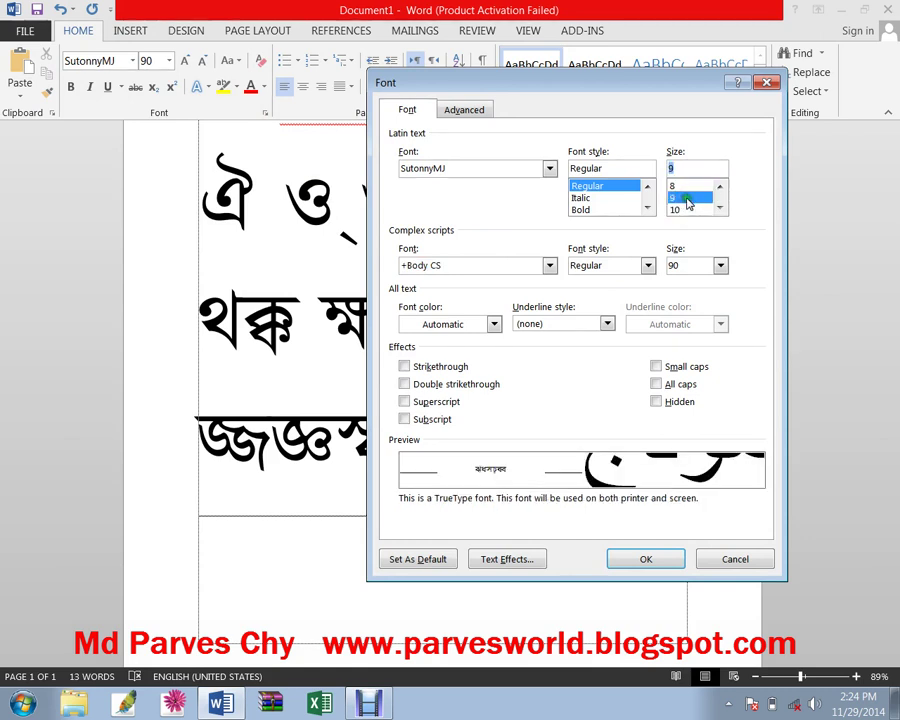
pyautogui.doubleClick(686, 187)
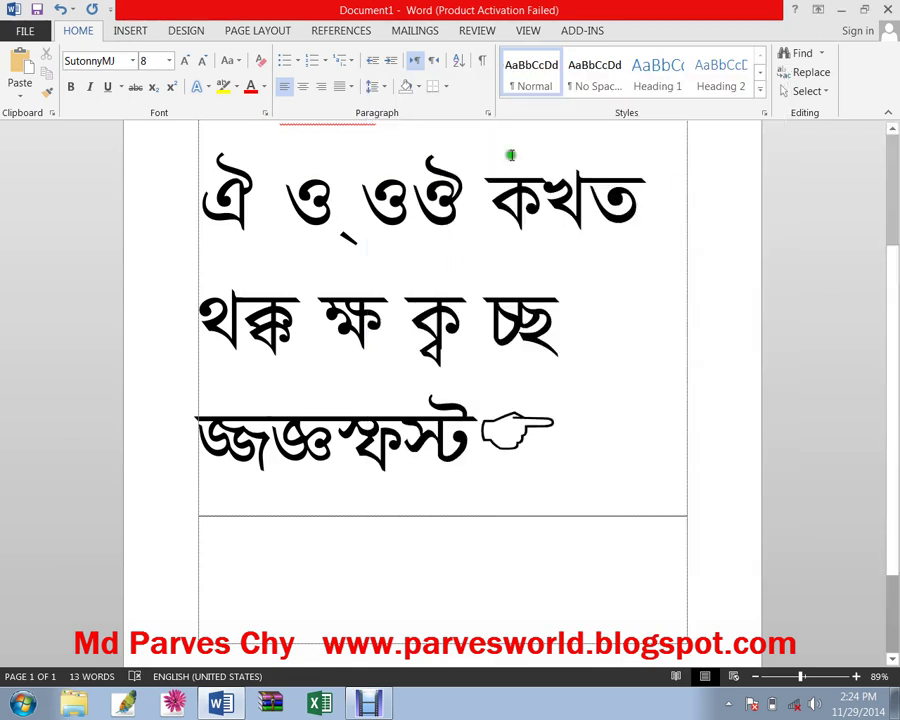
# Reopen the Font dialog, preview sizes 10, 72, 36 and 28, then cancel.
pyautogui.click(265, 114)
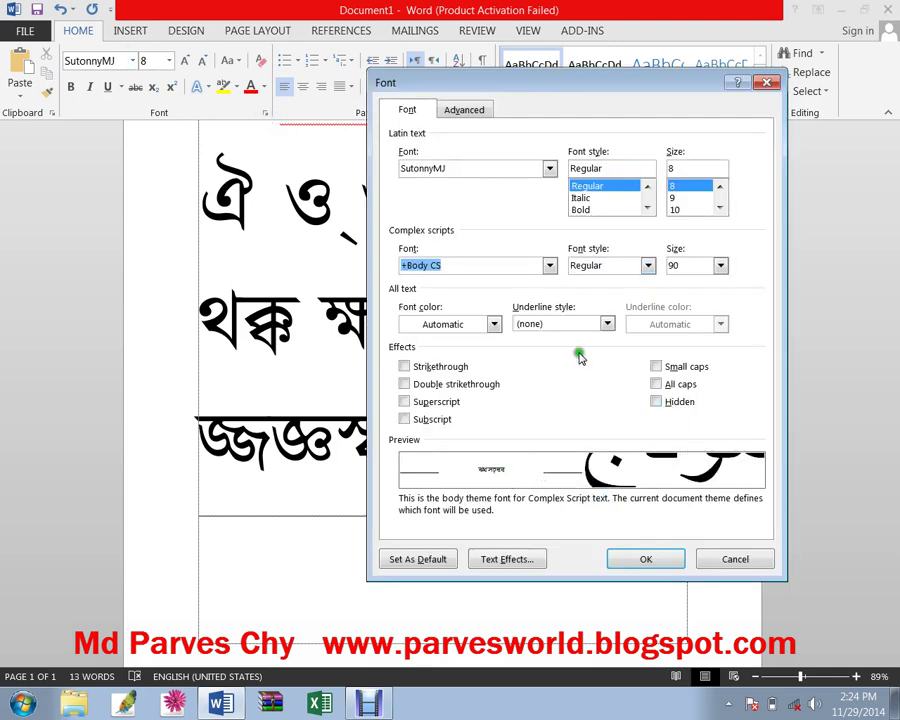
pyautogui.click(675, 210)
pyautogui.click(721, 209)
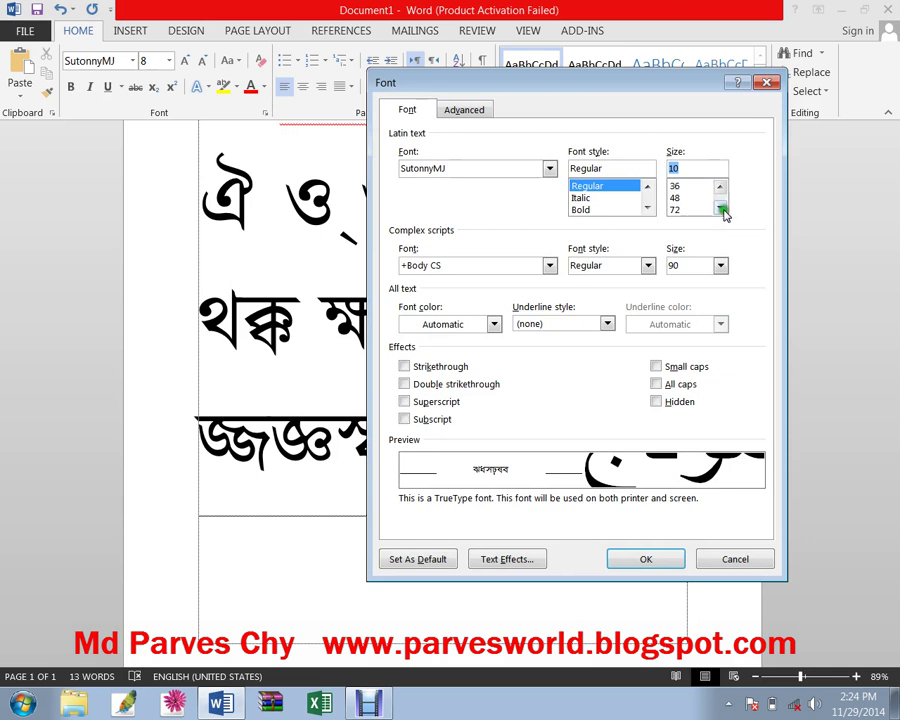
pyautogui.click(686, 209)
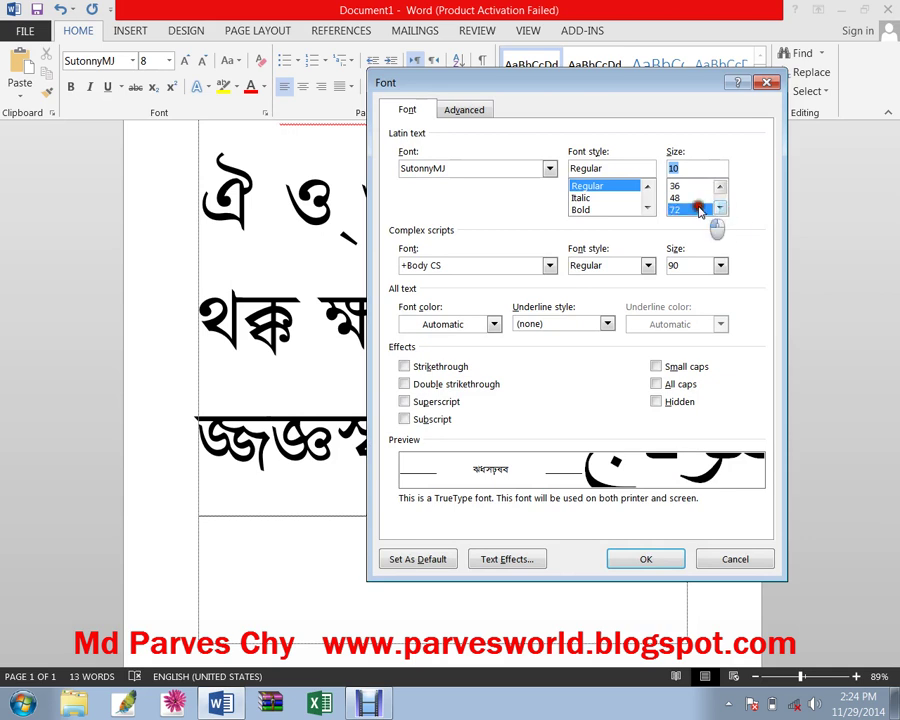
pyautogui.click(682, 187)
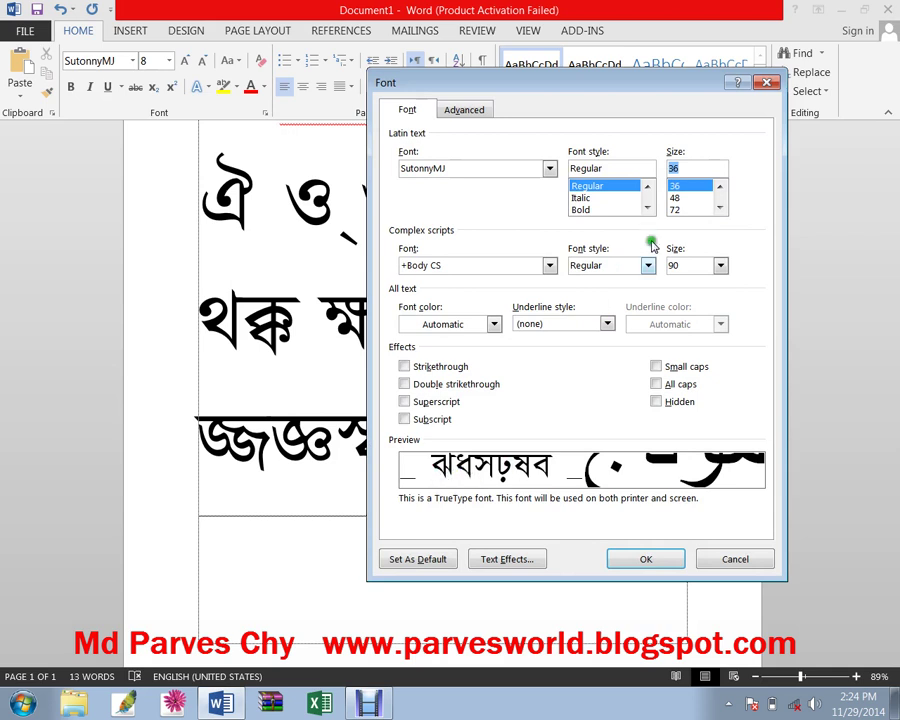
pyautogui.click(719, 187)
pyautogui.click(678, 187)
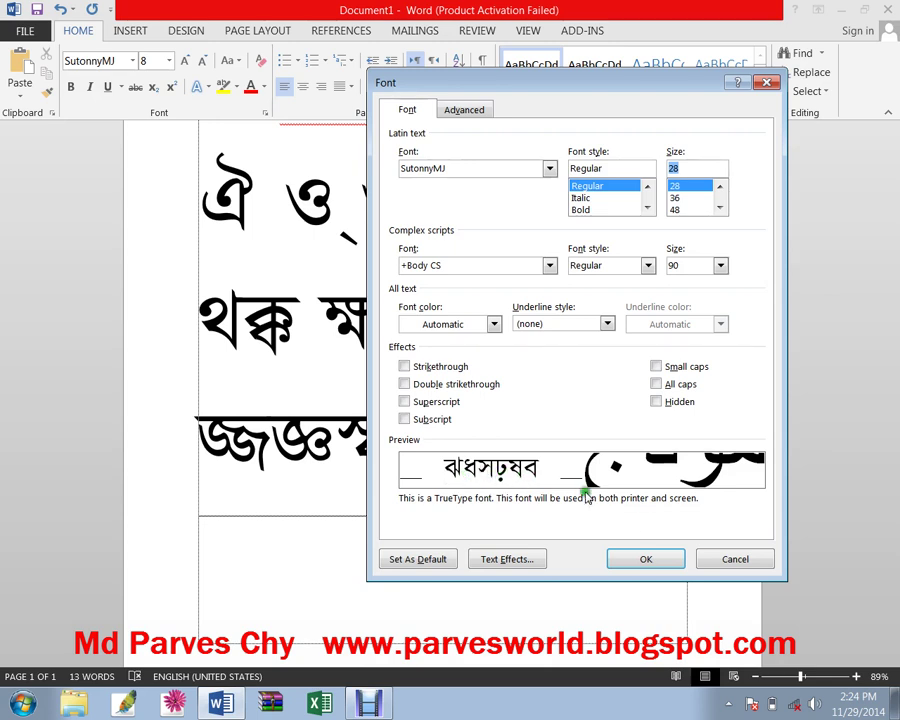
pyautogui.click(735, 559)
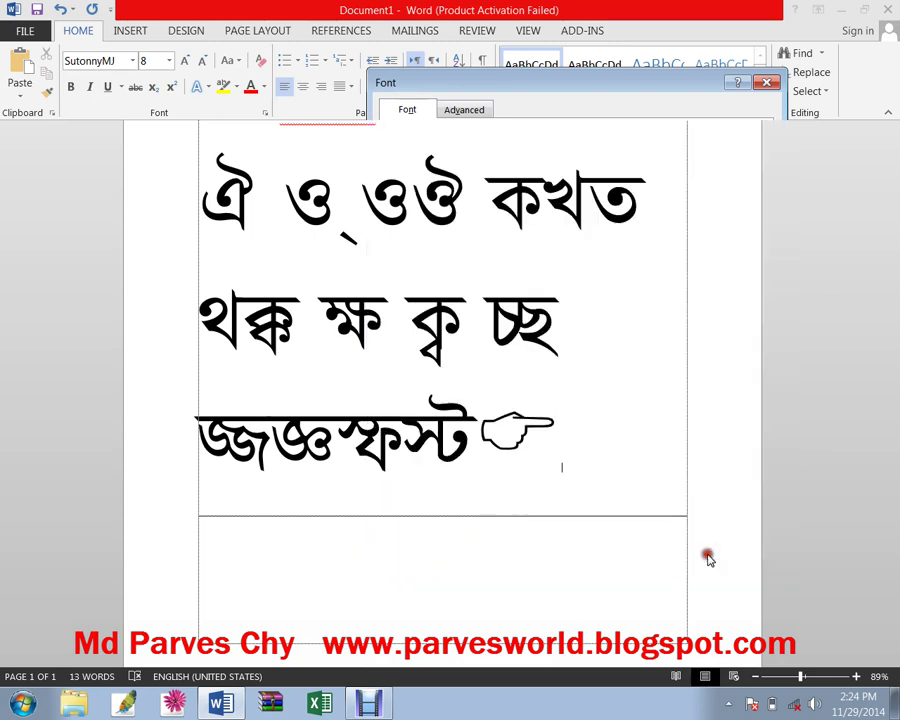
# Change the typing font to Times New Roman using the Home font list.
pyautogui.click(132, 61)
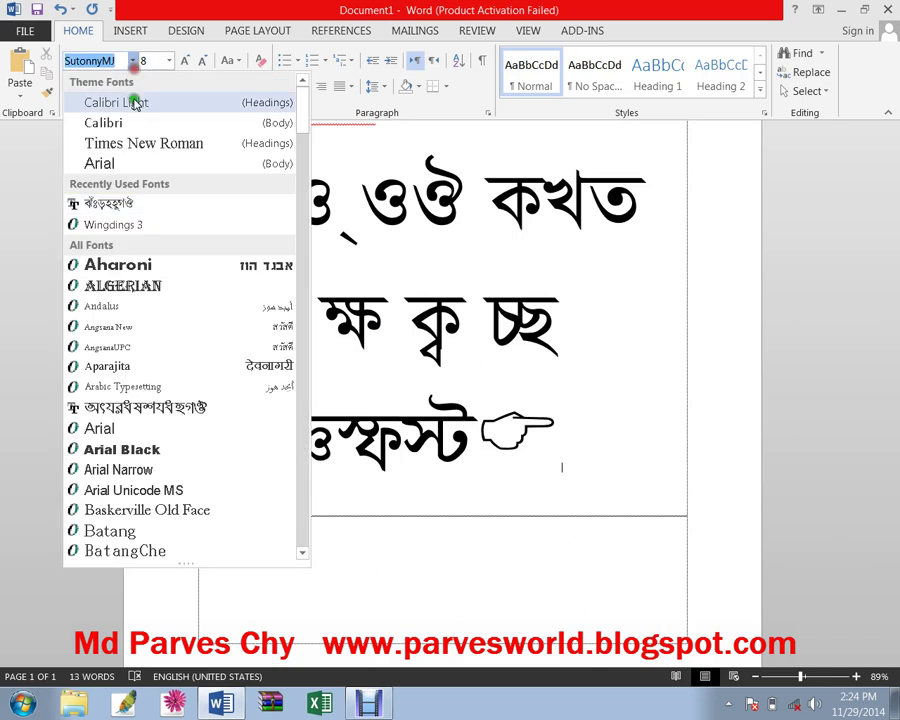
pyautogui.click(131, 205)
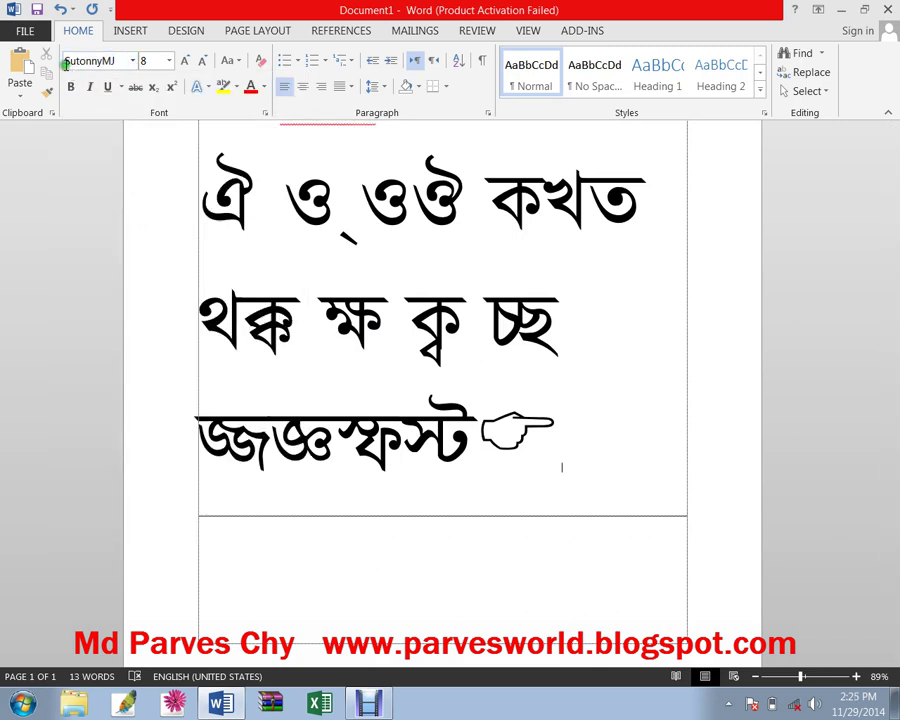
pyautogui.click(117, 61)
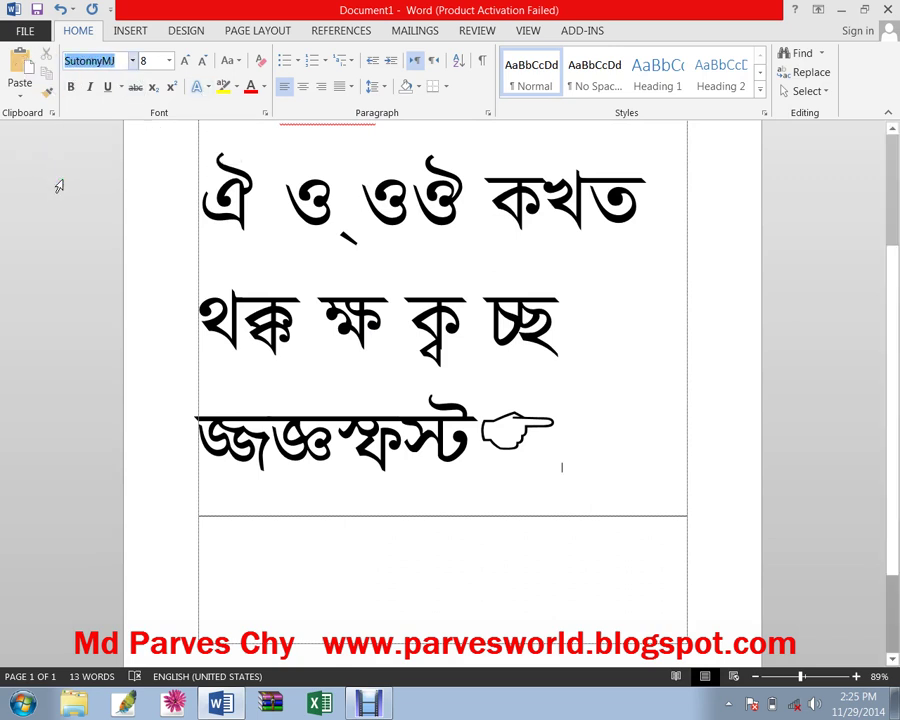
pyautogui.write('y')
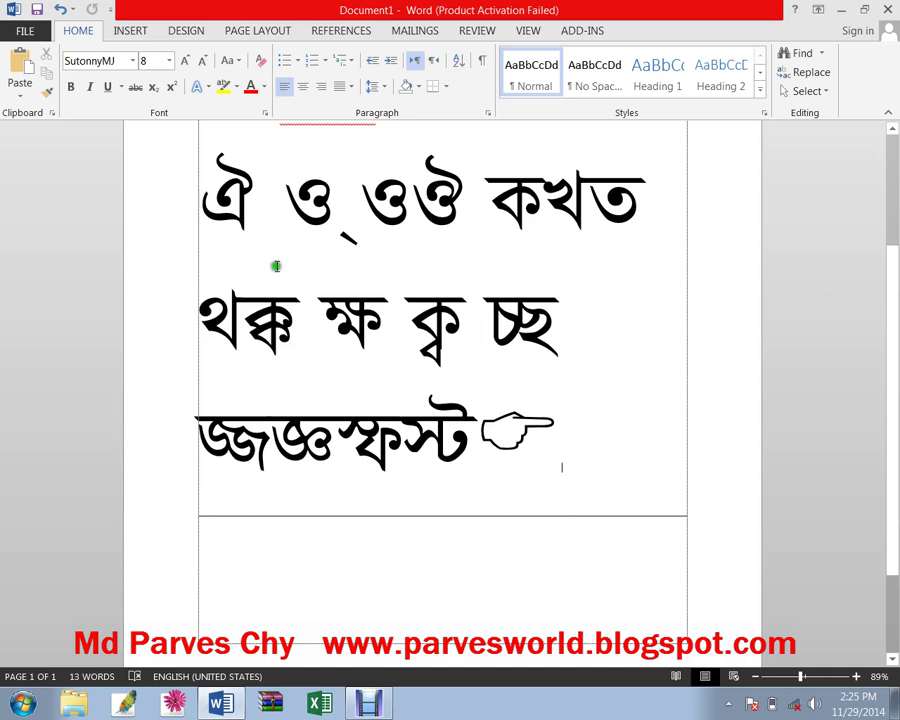
pyautogui.click(132, 60)
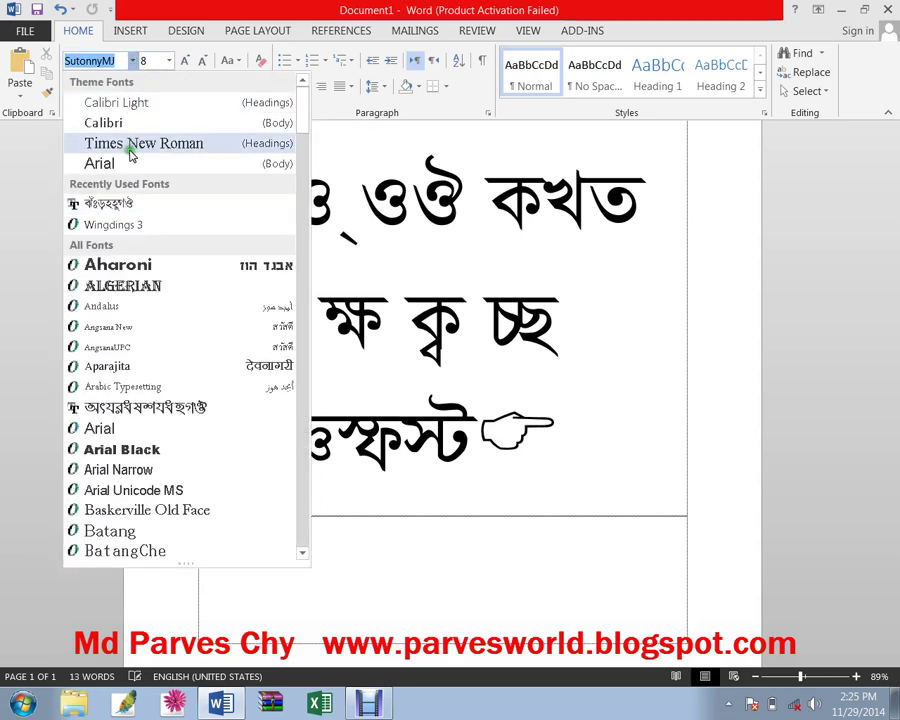
pyautogui.click(186, 145)
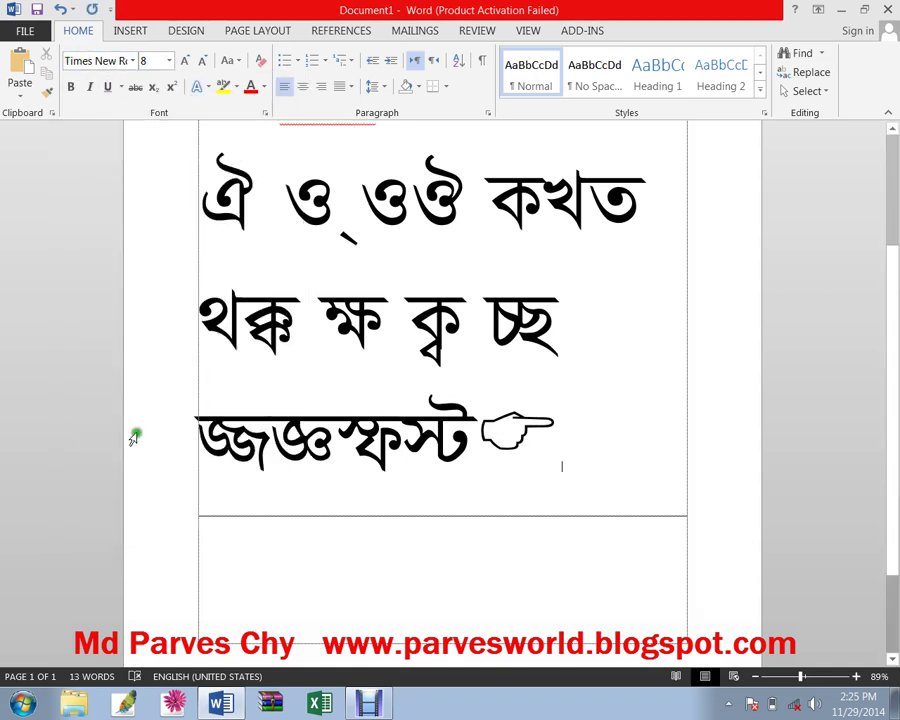
# Type Bijoy-layout test text in Times New Roman after the hand symbol and onto a fifth line, then select all the text.
pyautogui.click(390, 507)
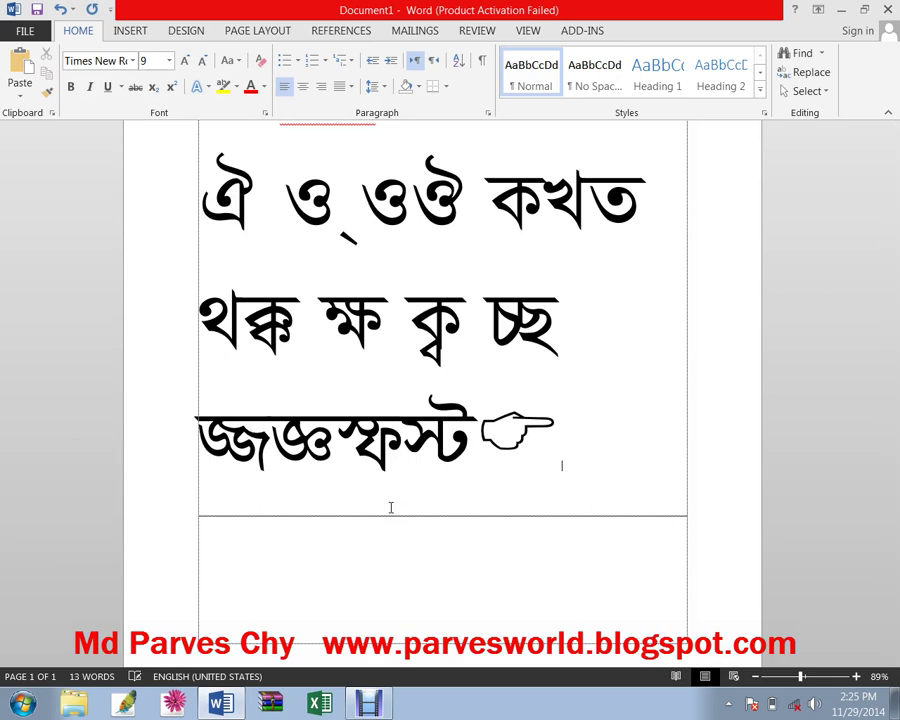
pyautogui.write(']‡KmiZZ')
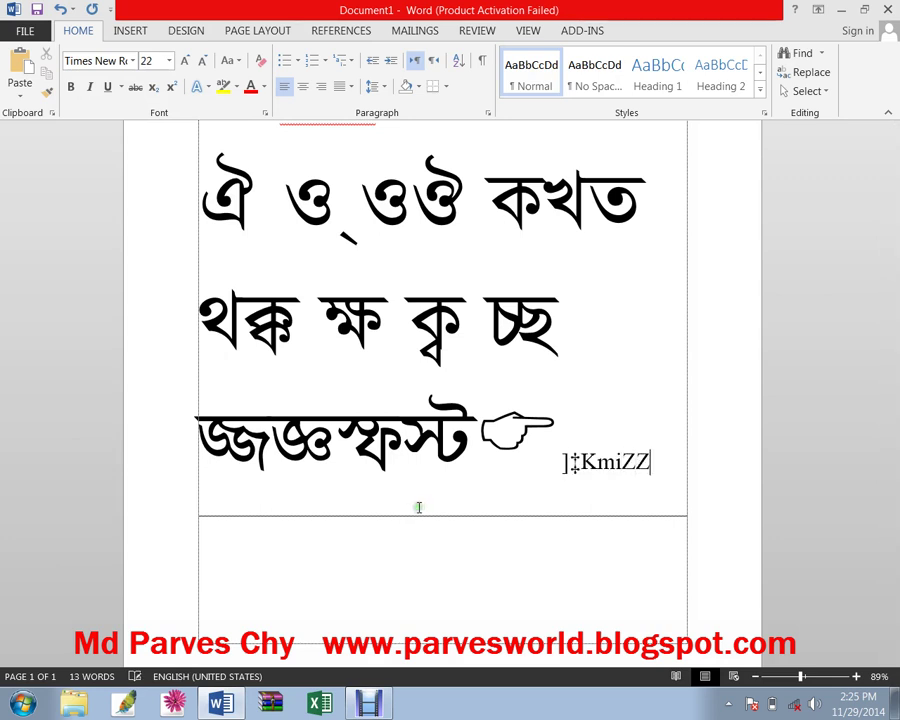
pyautogui.write('ieK gi&KZ`mR')
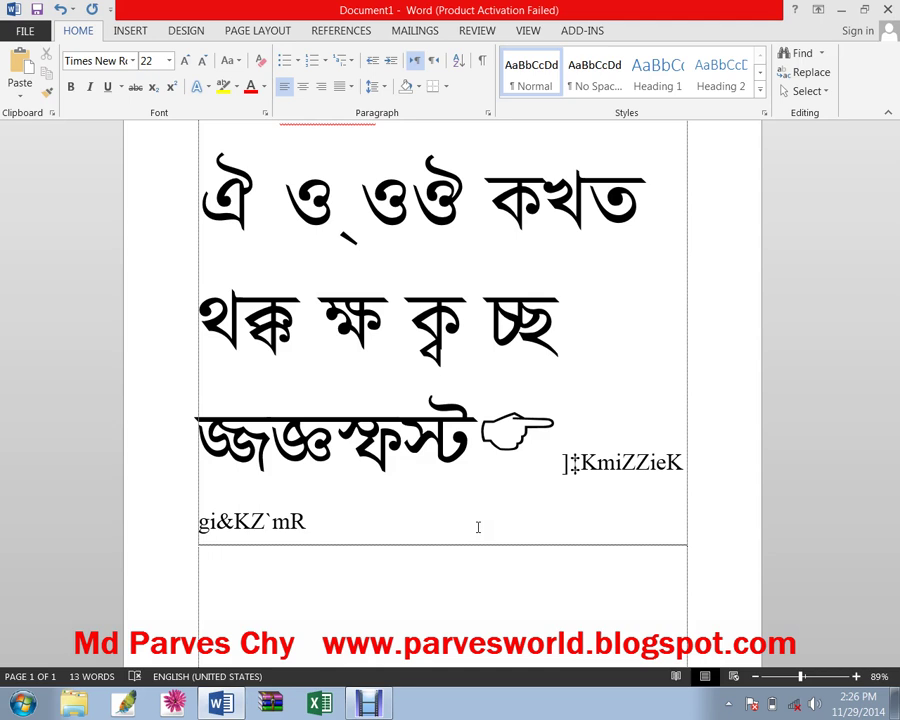
pyautogui.write('jj')
pyautogui.write('jjjjkkkkkk')
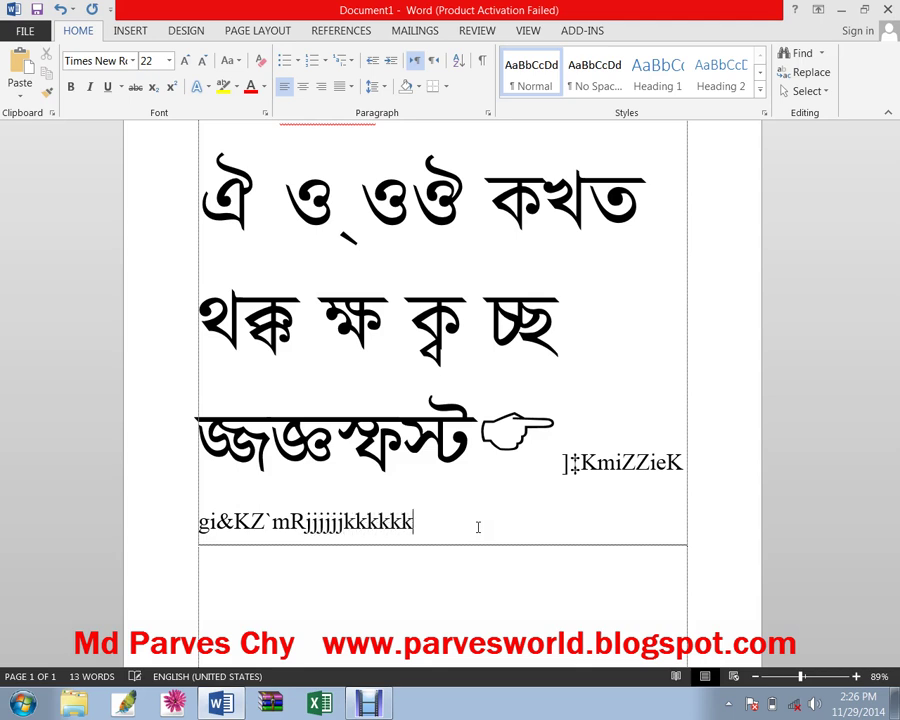
pyautogui.write('zsgxdjkkljlkl')
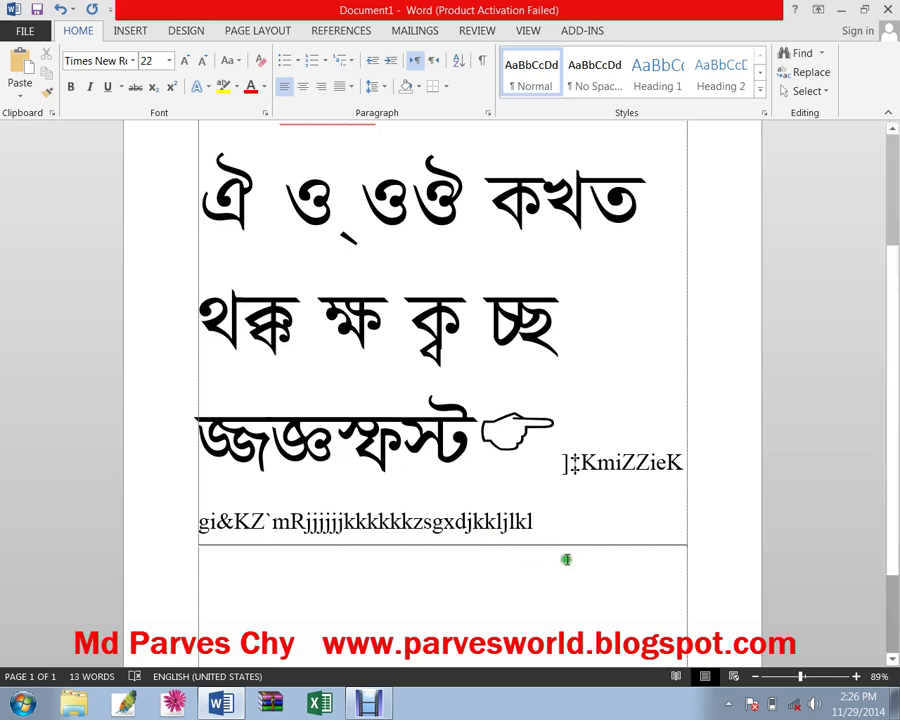
pyautogui.moveTo(565, 559)
pyautogui.mouseDown()
pyautogui.moveTo(107, 52)
pyautogui.moveTo(207, 211)
pyautogui.mouseUp()
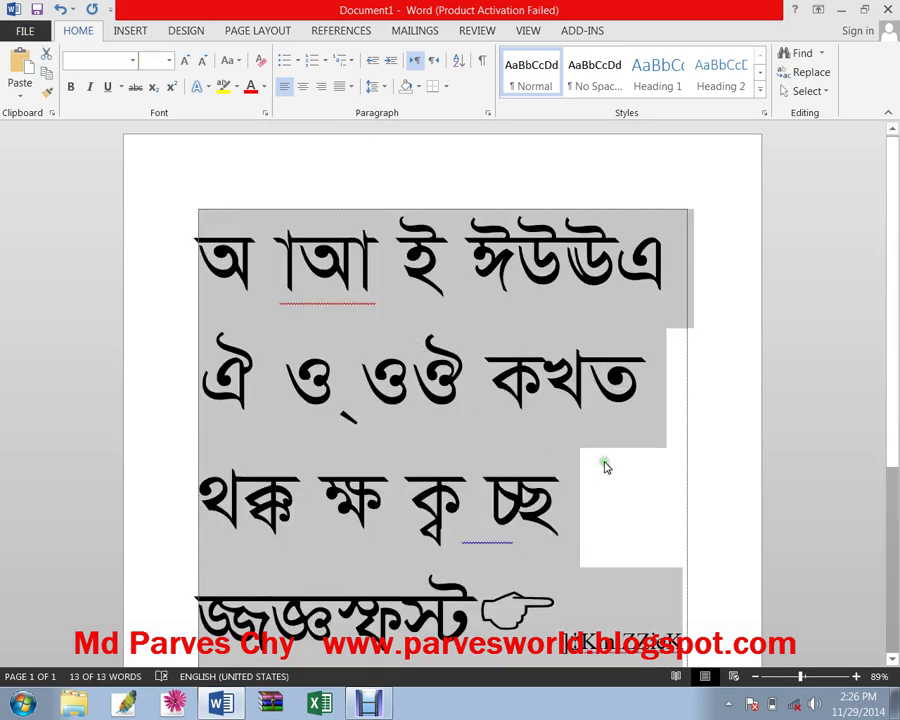
# Delete all the selected text, leaving the text box empty.
pyautogui.press('Delete')
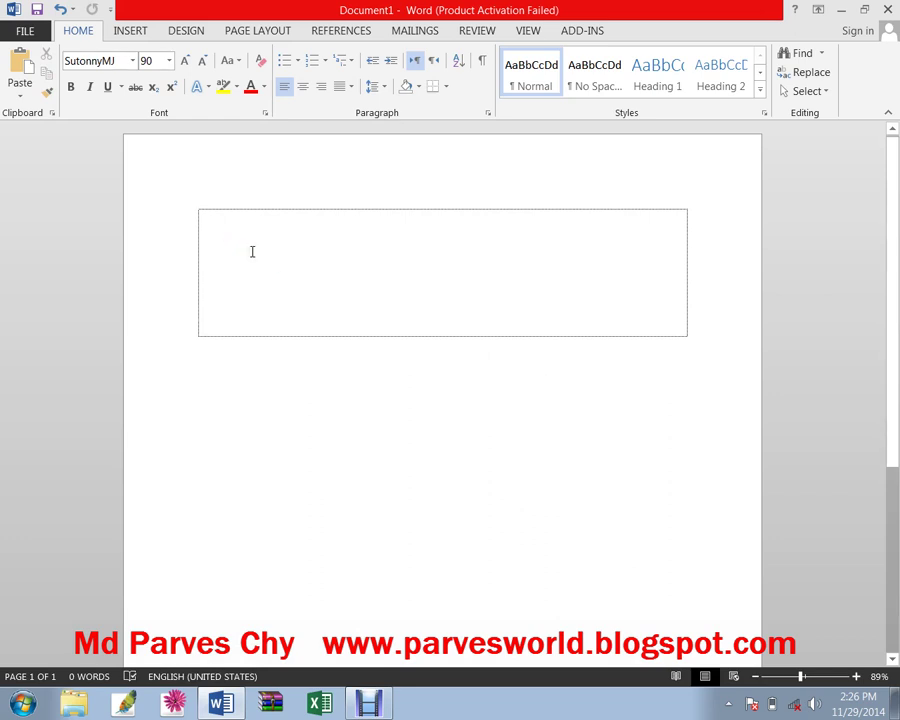
pyautogui.click(252, 251)
pyautogui.click(253, 251)
# Choose Times New Roman from the Font list, then switch back to SutonnyMJ with Ctrl+Alt+B.
pyautogui.click(133, 61)
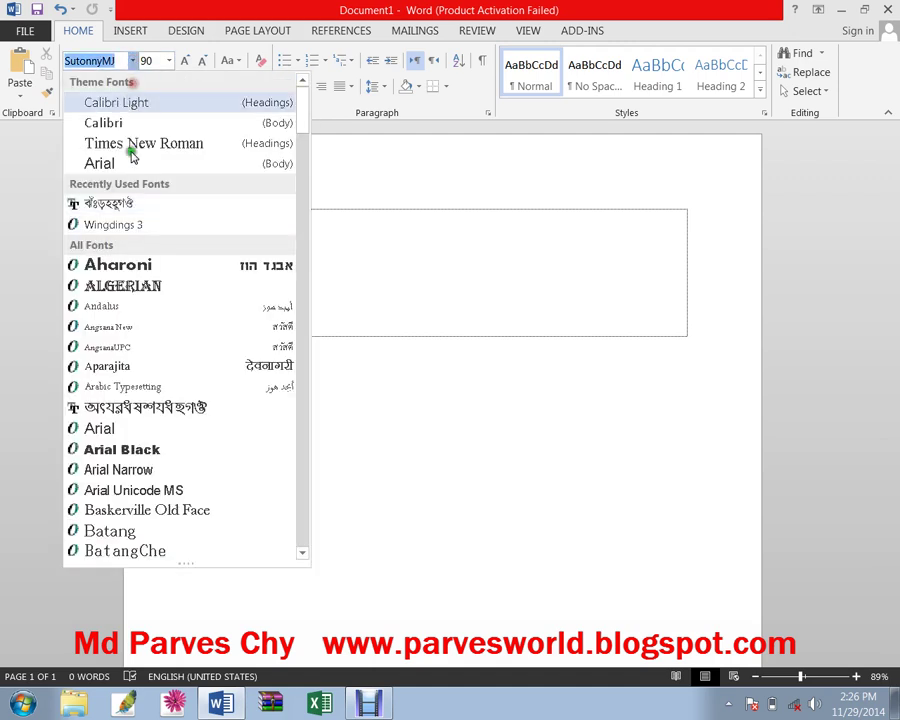
pyautogui.click(211, 149)
pyautogui.click(522, 235)
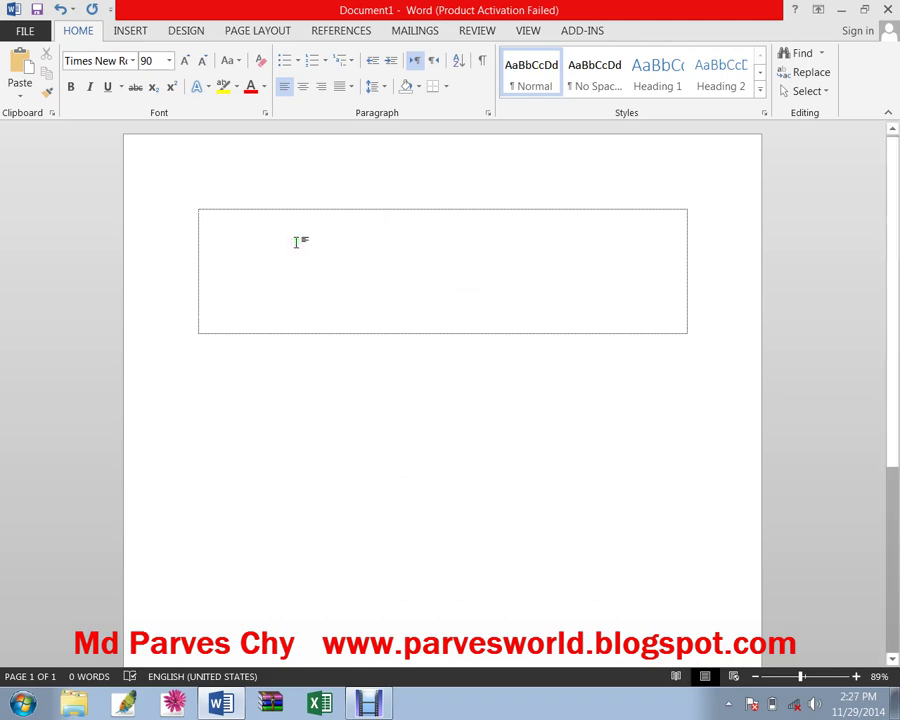
pyautogui.hotkey('ctrl', 'alt', 'b')
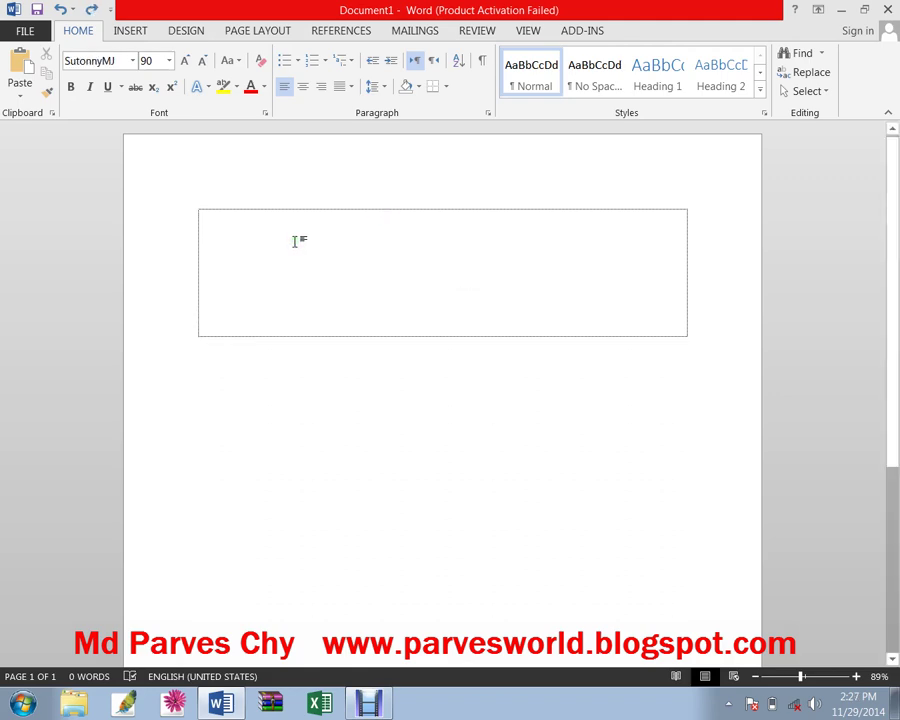
# Restore the deleted Bengali text and copy letters from the first line.
pyautogui.hotkey('ctrl', 'v')
pyautogui.moveTo(462, 254); pyautogui.dragTo(244, 268)
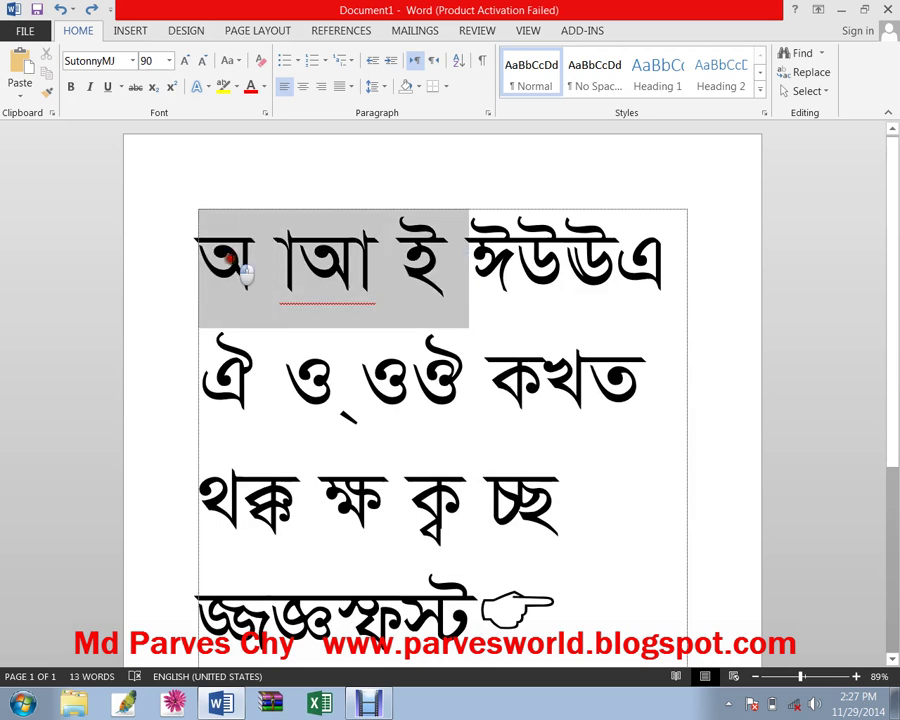
pyautogui.rightClick(313, 282)
pyautogui.click(352, 294)
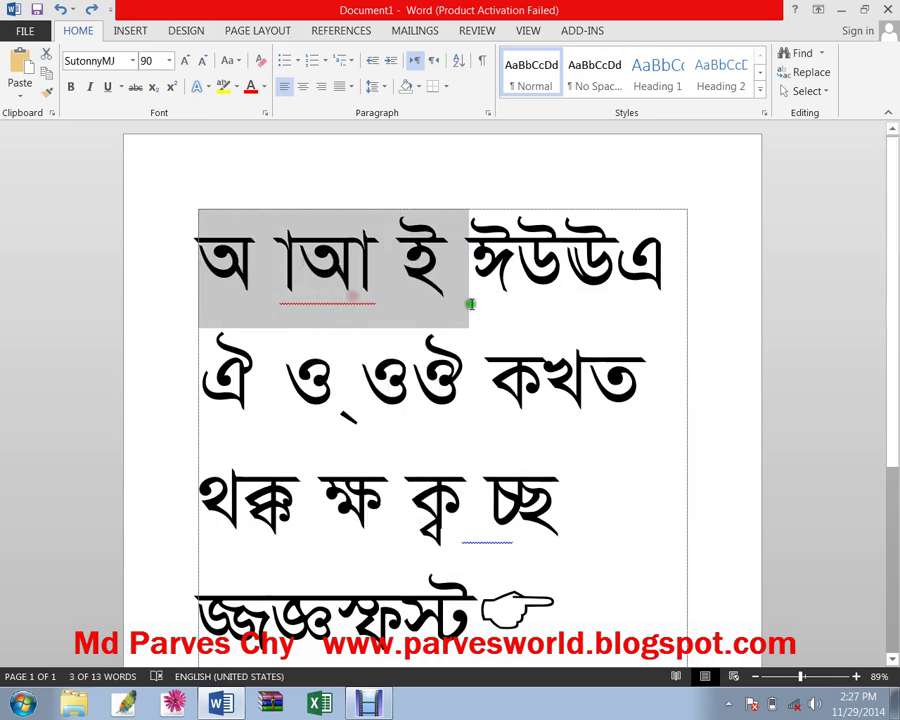
pyautogui.click(490, 297)
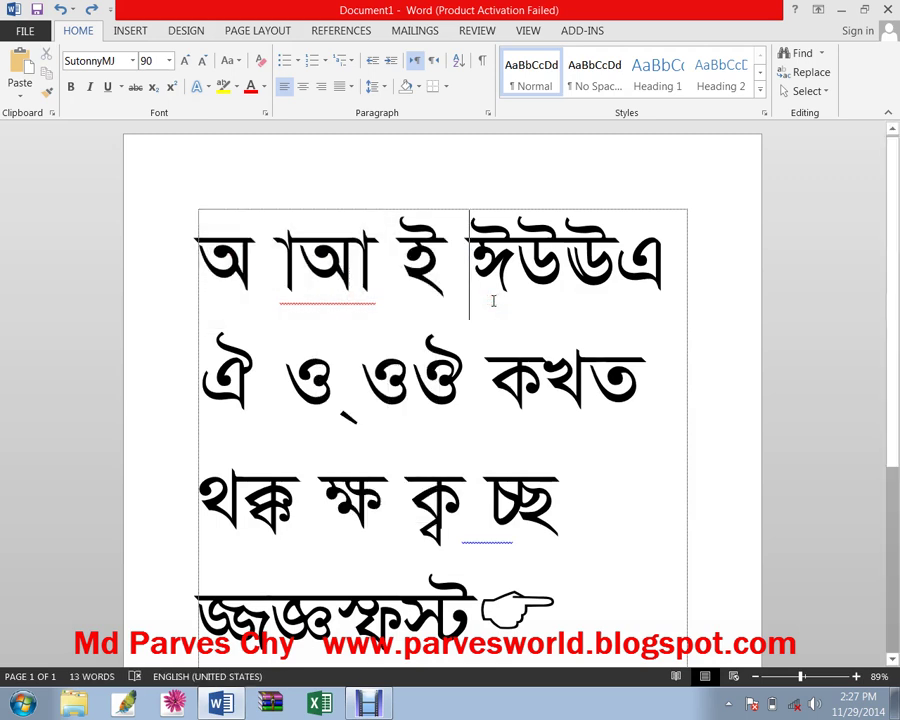
# Paste the copied first vowel line below line two as a new third line.
pyautogui.click(492, 299)
pyautogui.click(493, 300)
pyautogui.moveTo(534, 286); pyautogui.dragTo(290, 337)
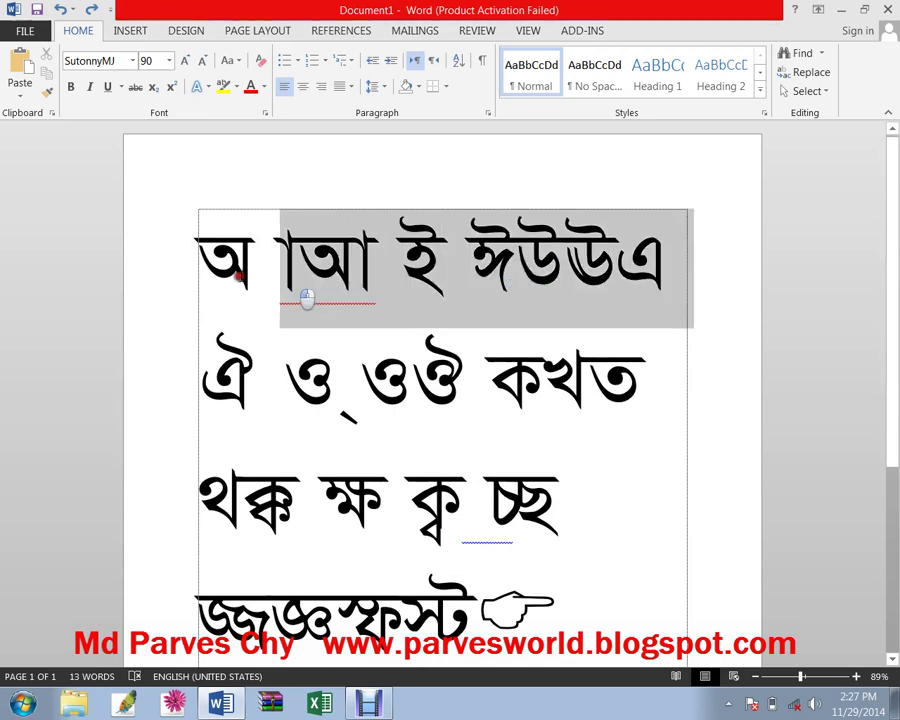
pyautogui.click(292, 338)
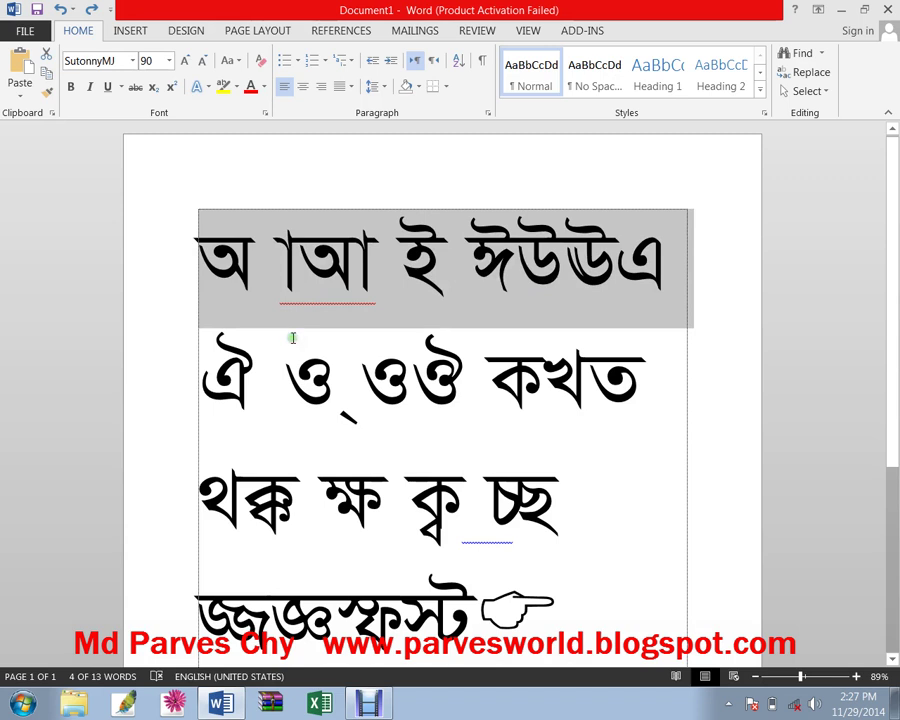
pyautogui.hotkey('ctrl', 'v')
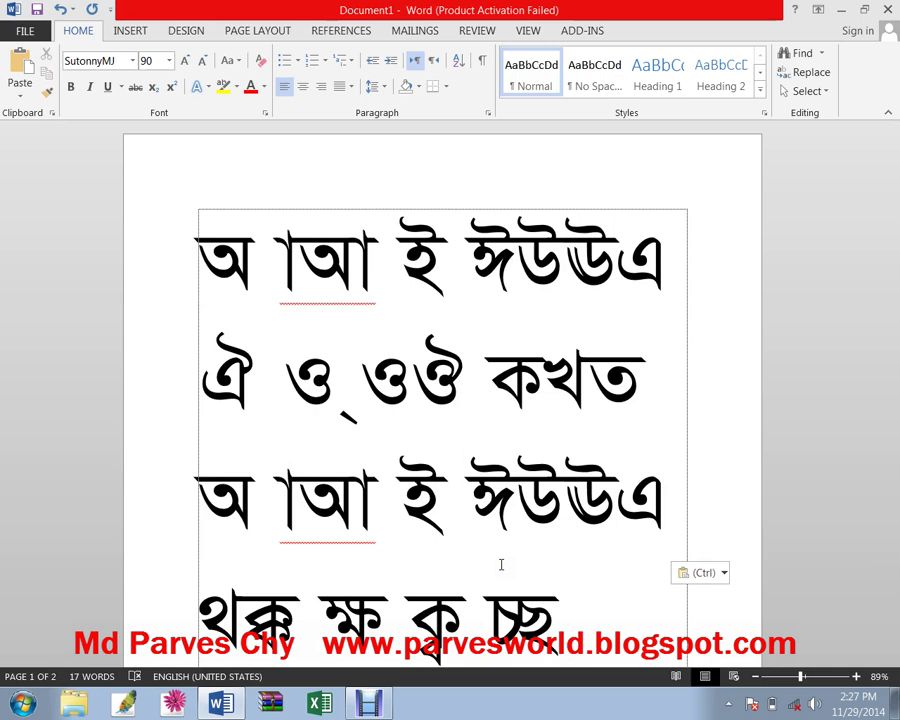
# Start recording a new macro from the View tab's Macros menu.
pyautogui.click(530, 31)
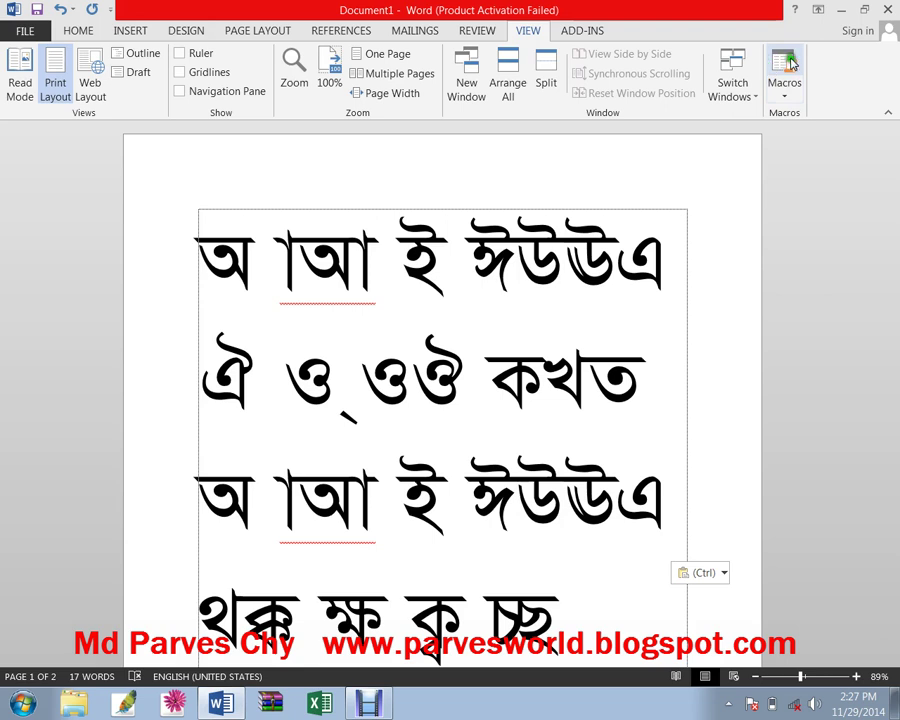
pyautogui.click(784, 90)
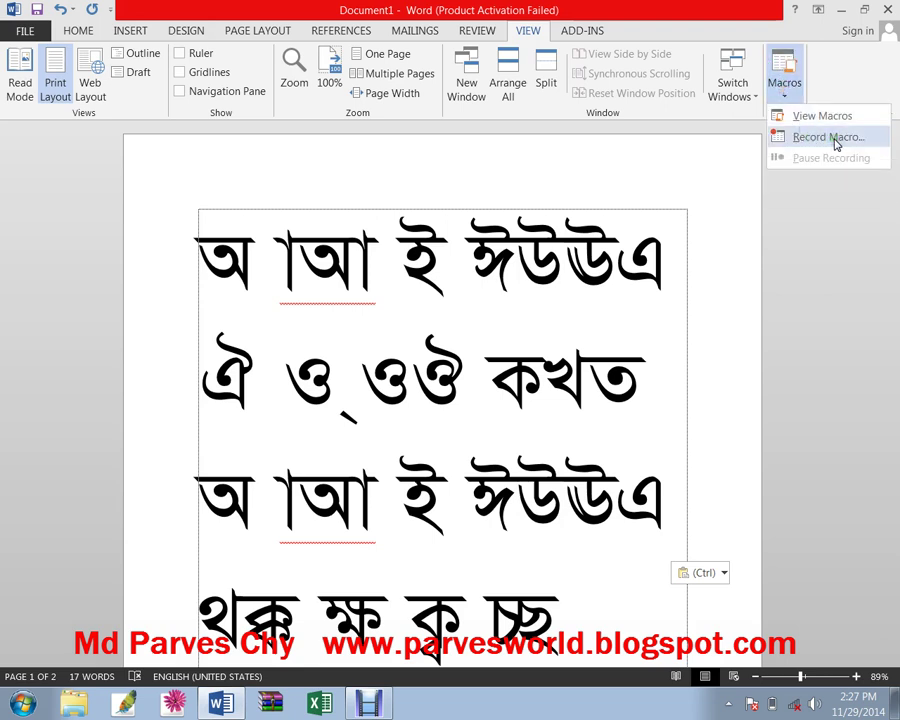
pyautogui.click(836, 145)
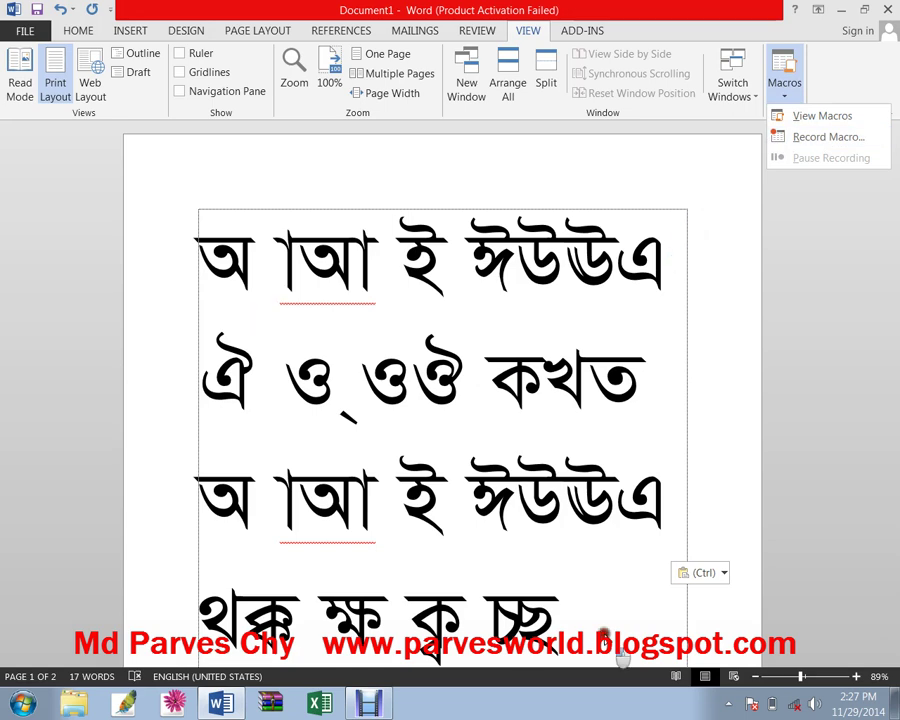
# Select and delete all the Bengali lines and the hand symbol in the text box.
pyautogui.moveTo(603, 633); pyautogui.dragTo(138, 323)
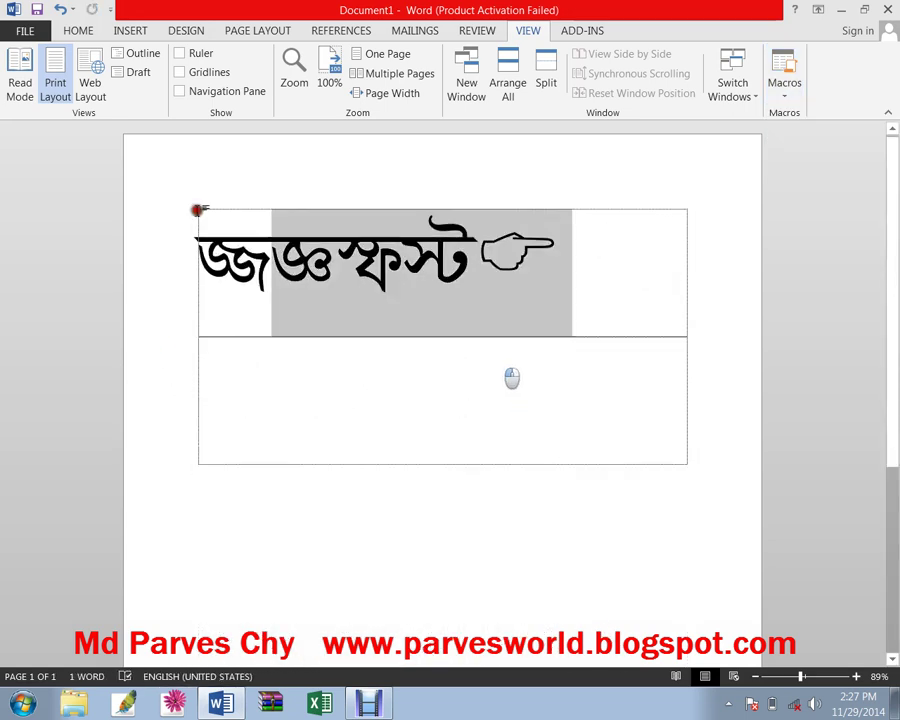
pyautogui.press('Delete')
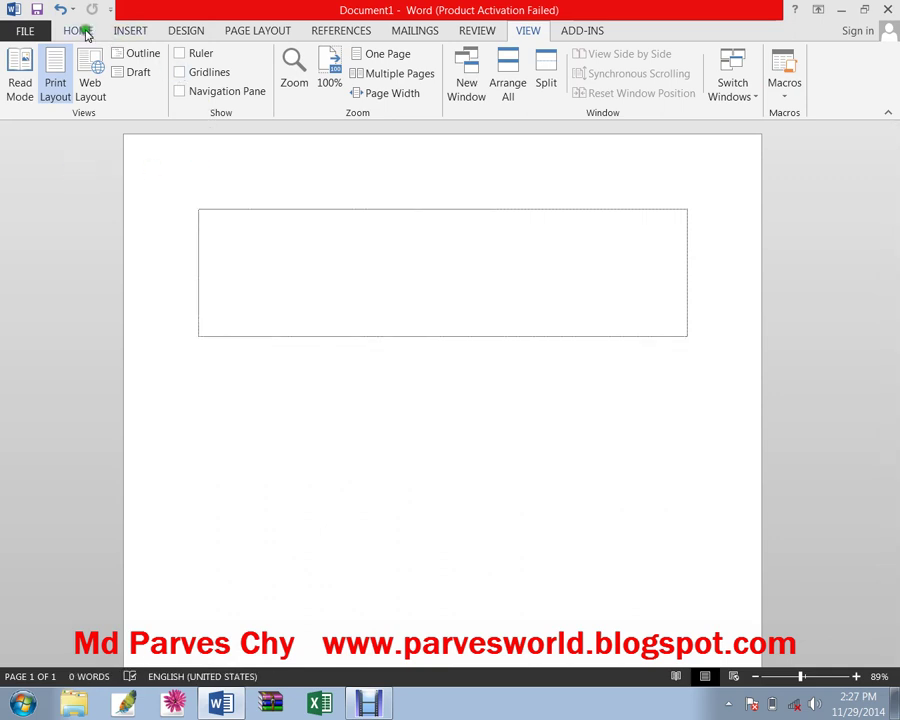
pyautogui.click(528, 32)
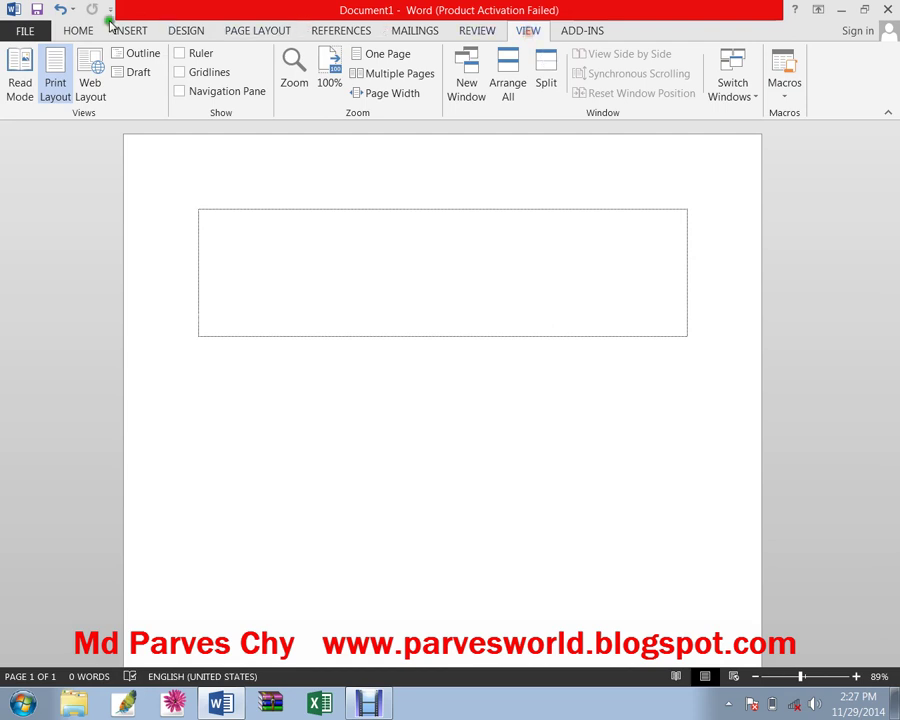